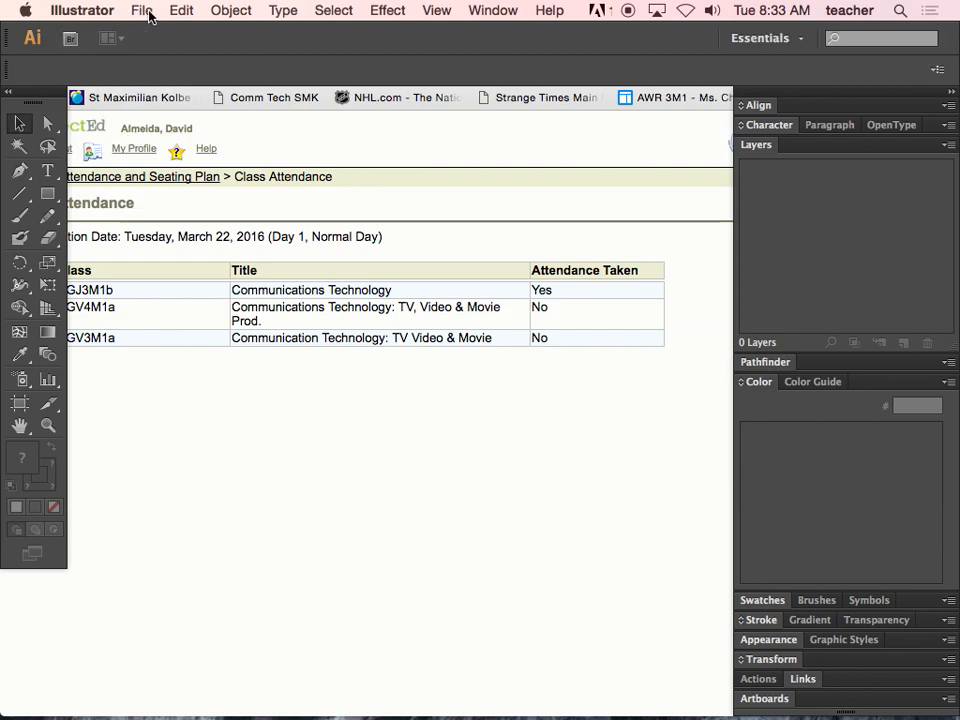
Start a new document and choose the Print profile for it.
click(142, 13)
click(157, 34)
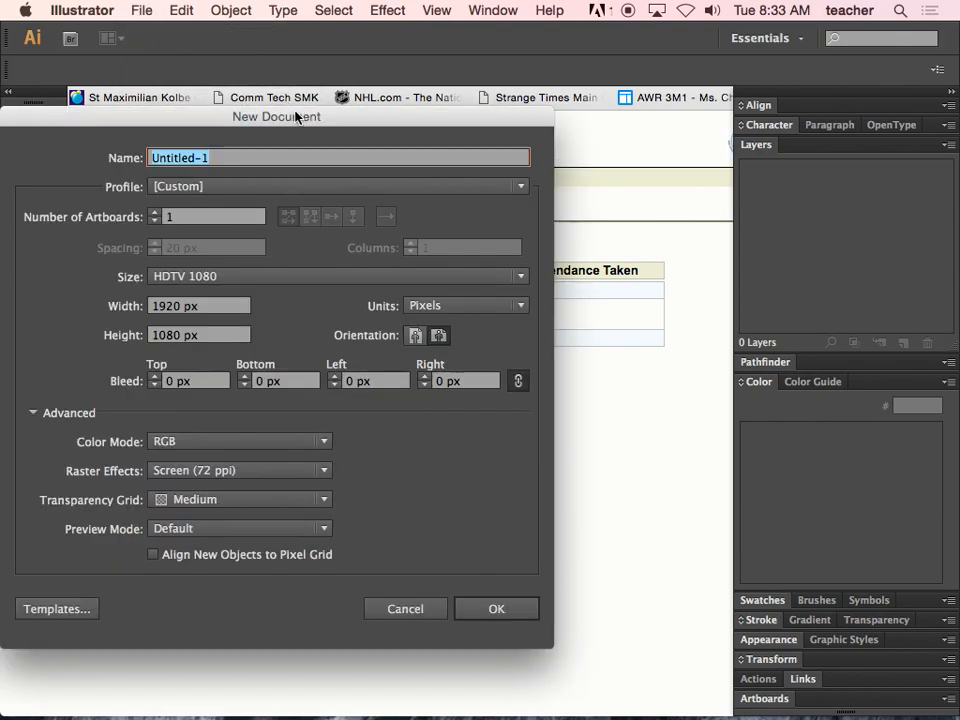
drag(295, 110, 448, 97)
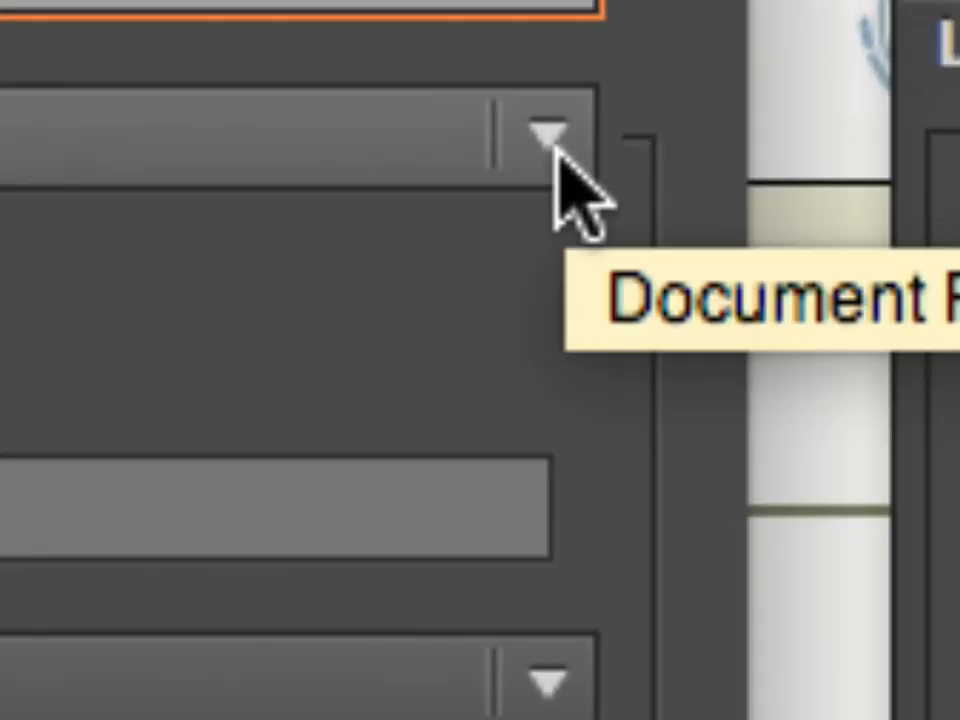
click(561, 160)
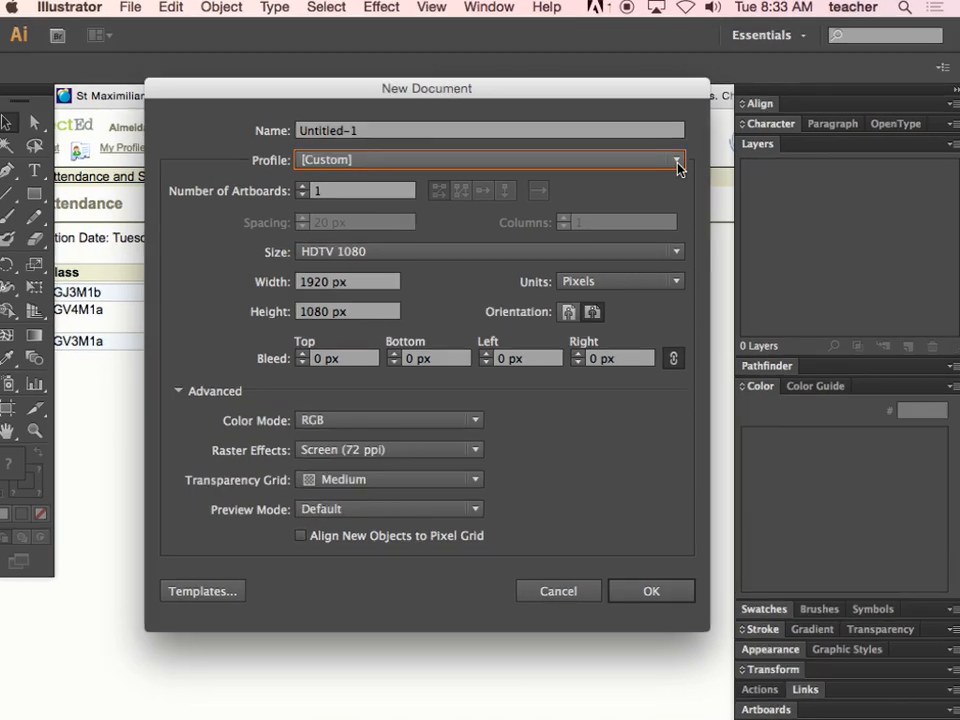
click(556, 150)
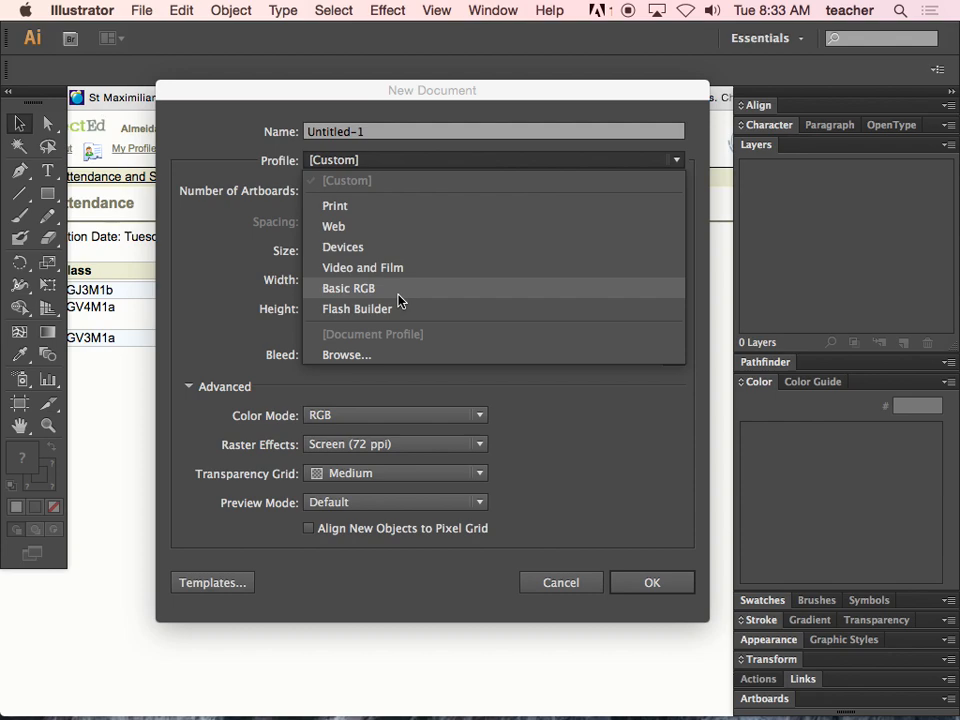
click(387, 208)
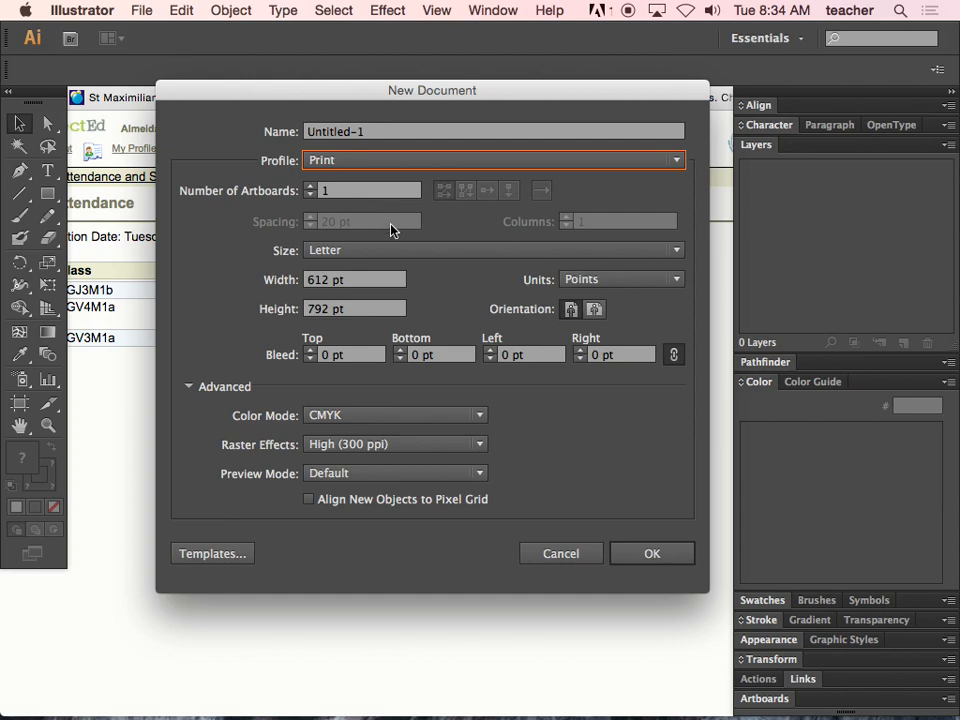
Set the new document's size to Legal and its units to Inches.
click(422, 251)
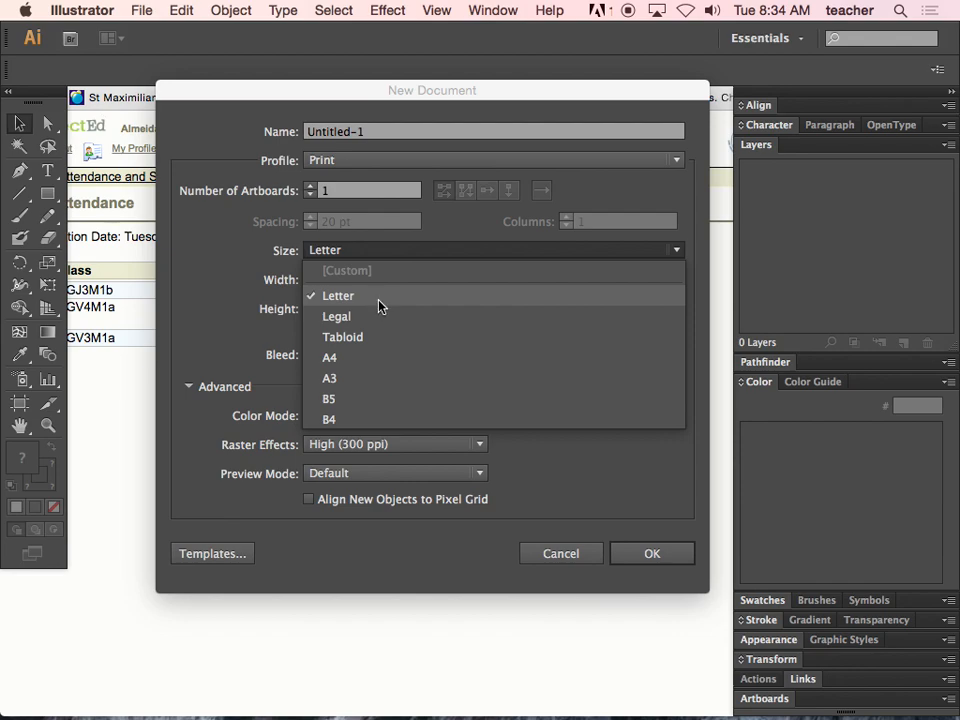
click(370, 317)
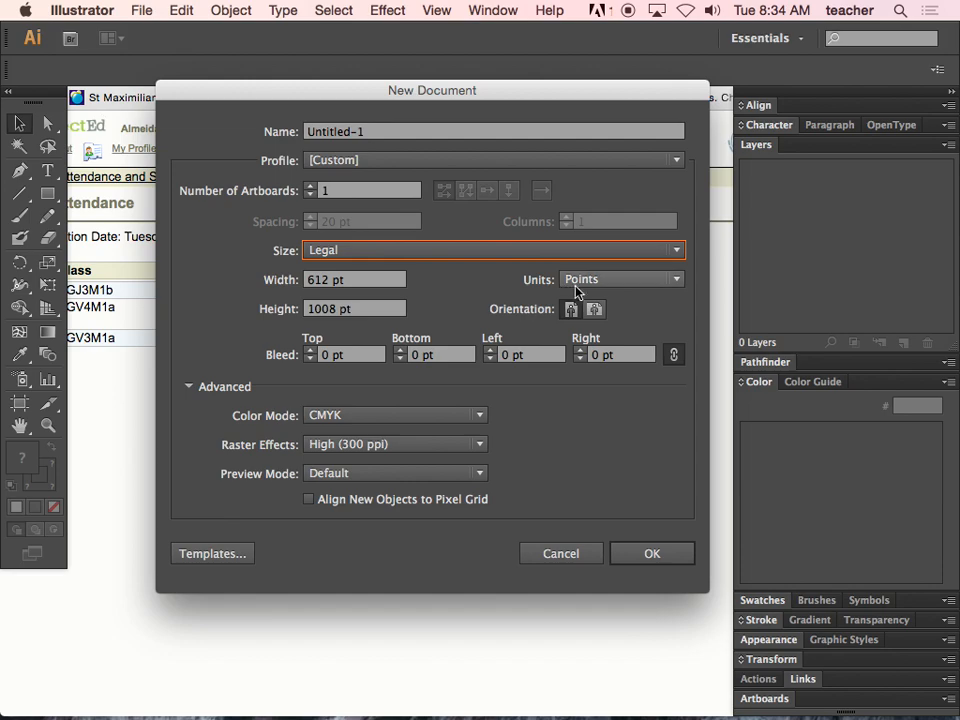
click(677, 280)
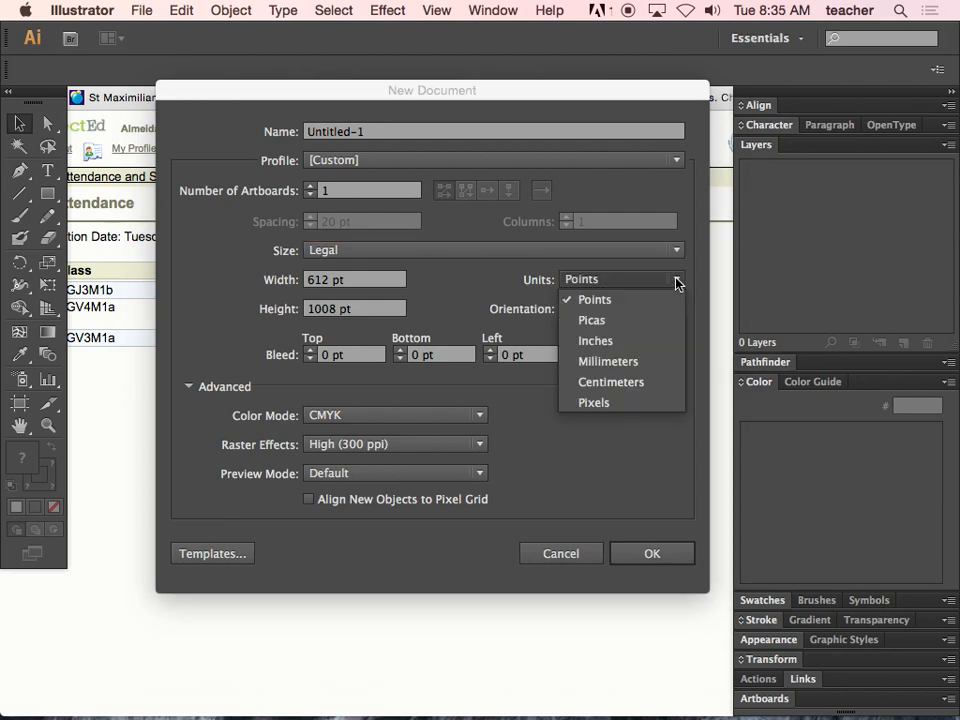
click(640, 340)
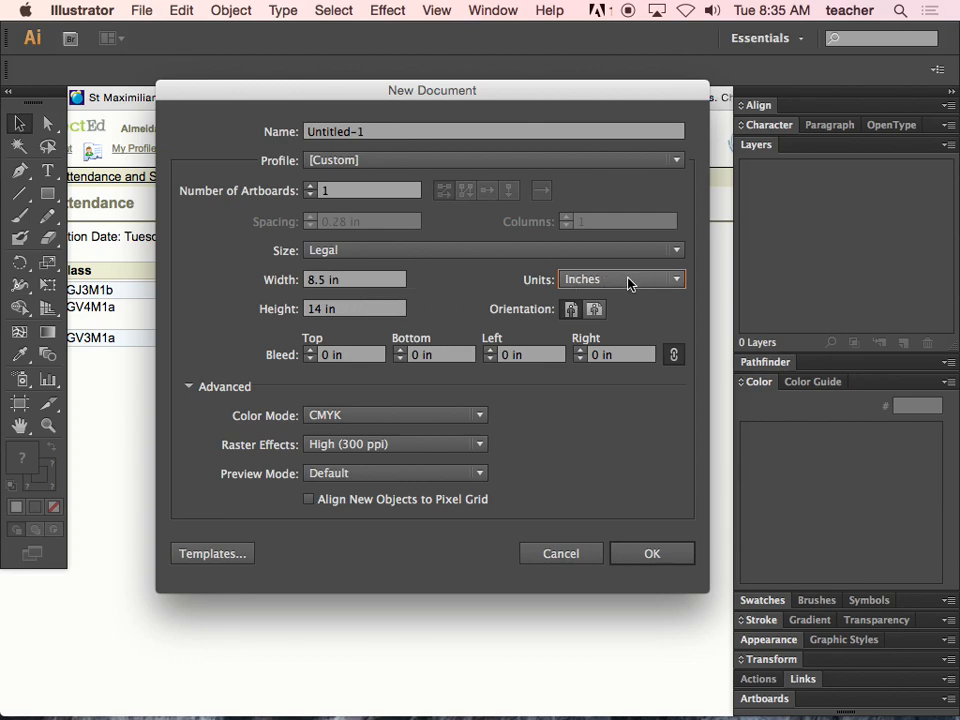
Try Centimeters as the document's units, and return the units to Inches.
click(677, 281)
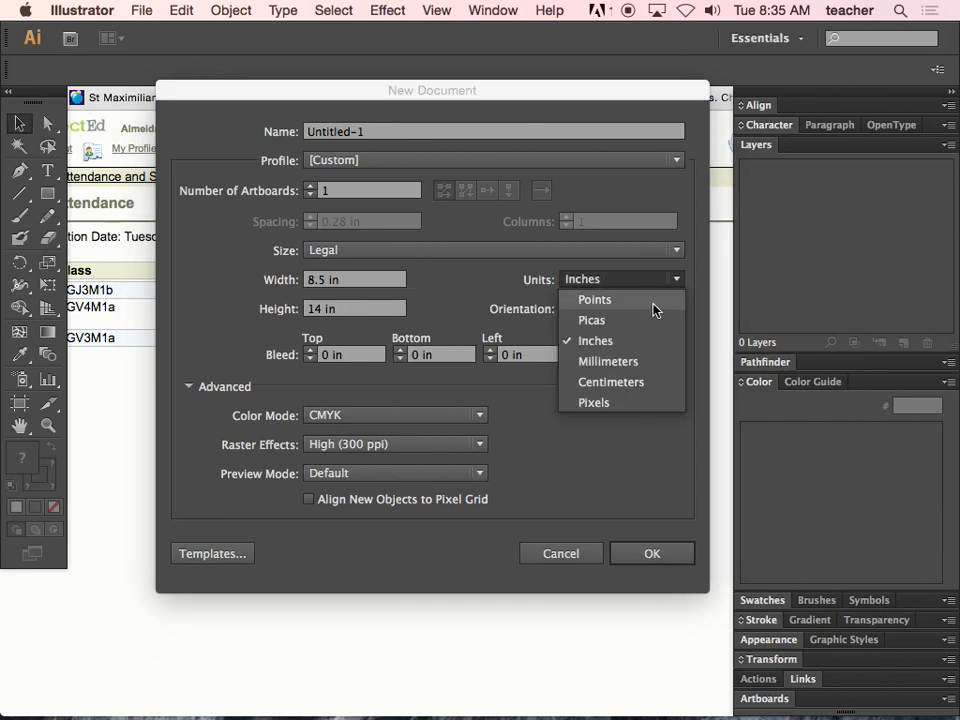
click(639, 384)
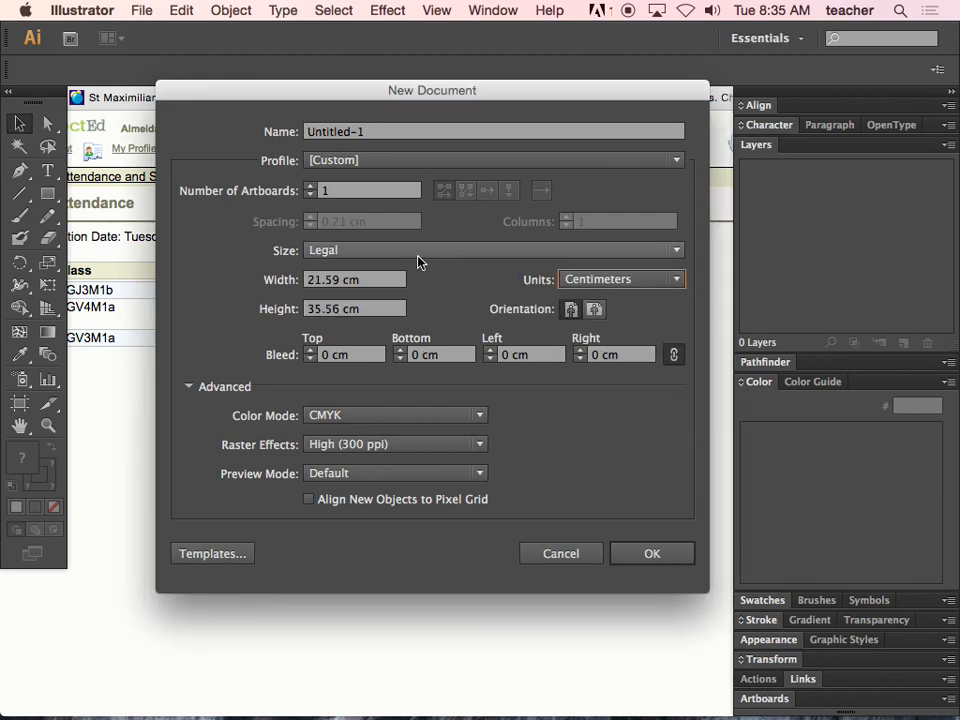
click(618, 284)
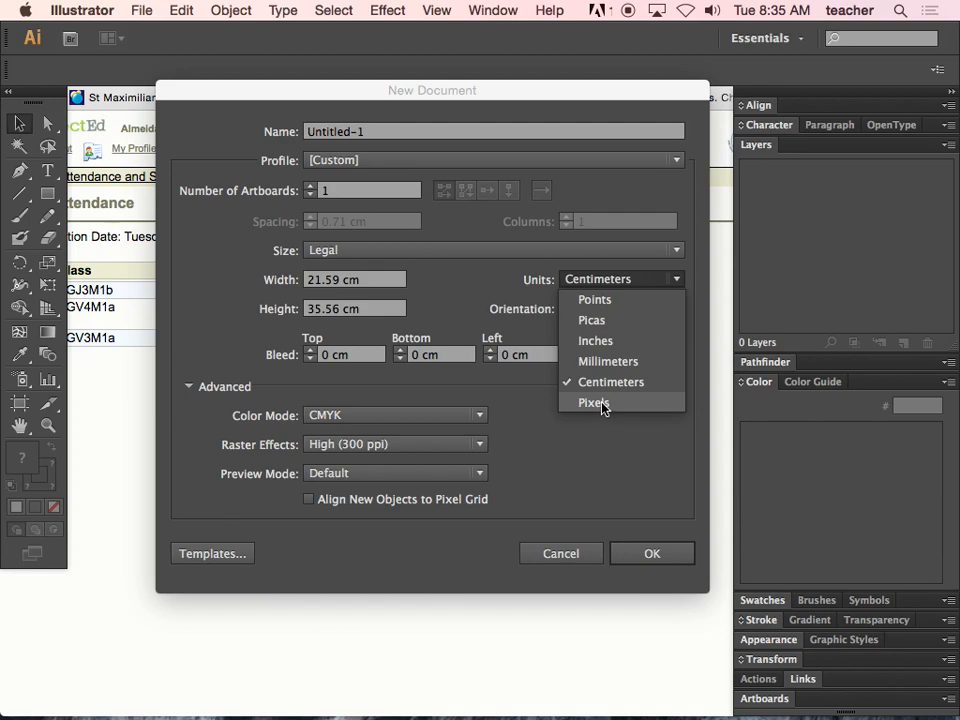
click(602, 342)
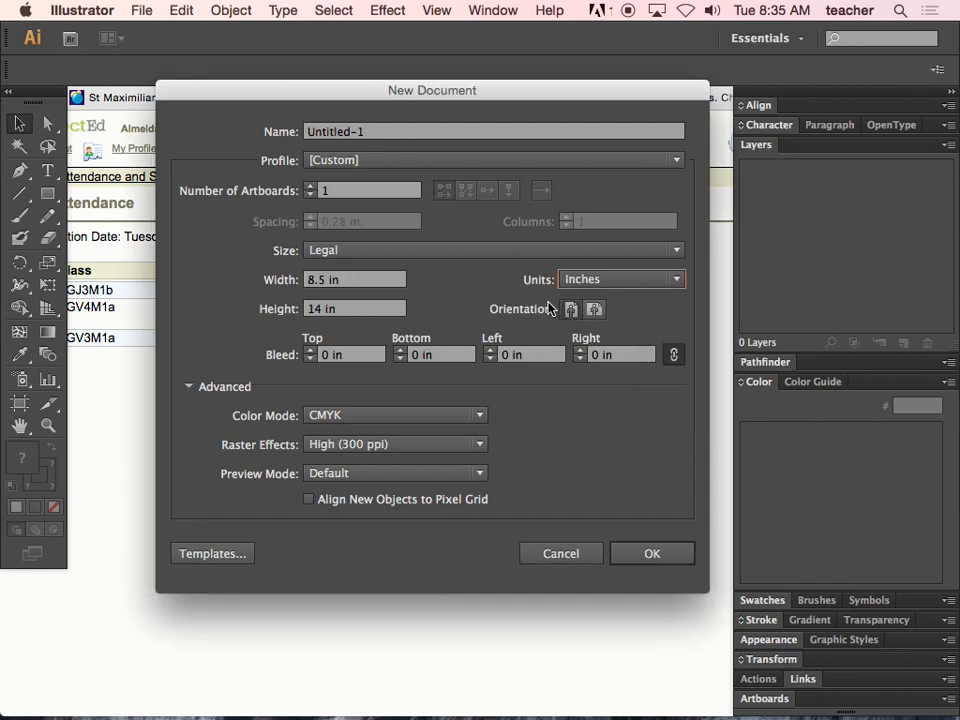
Try the Tabloid page size, and settle on Letter for the new document.
click(407, 252)
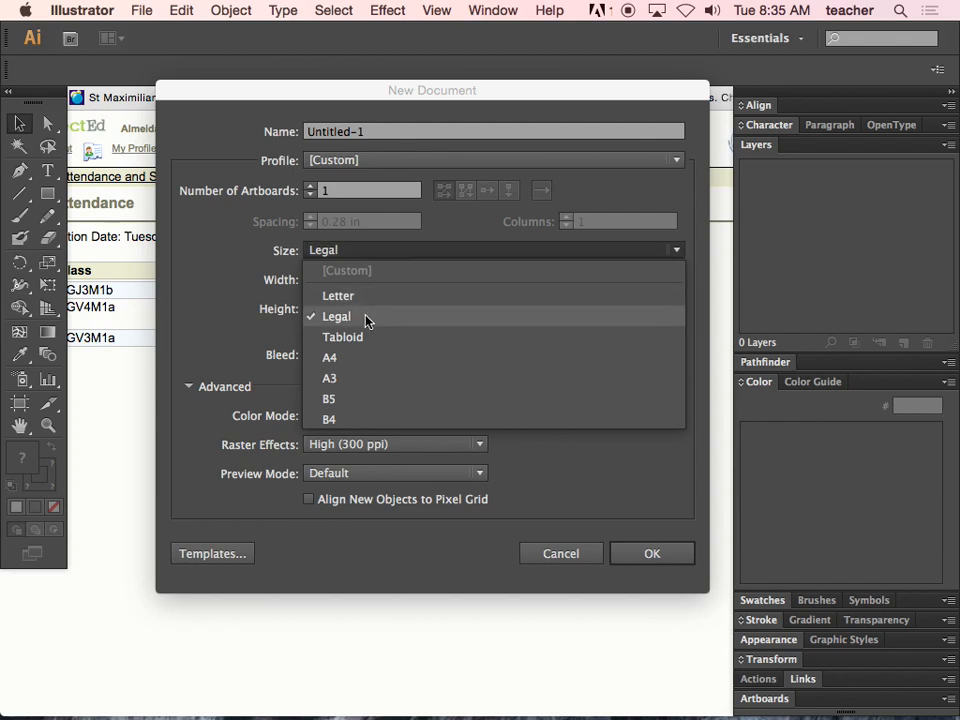
click(358, 339)
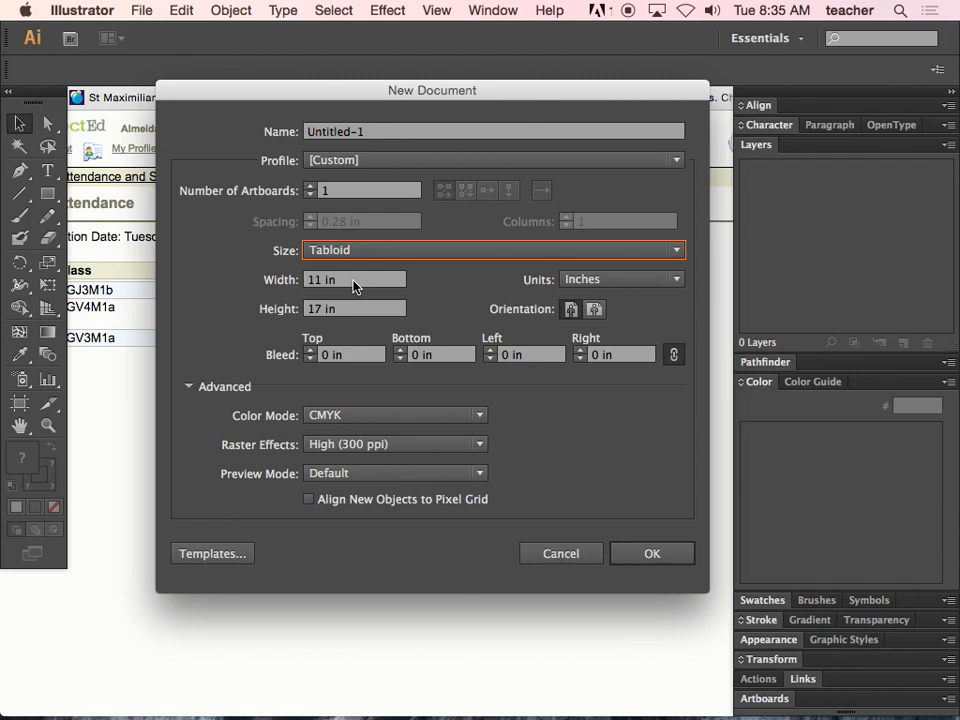
click(392, 254)
click(367, 296)
Set the number of artboards to 6, with a right-to-left layout arranged in a single column.
click(310, 187)
click(310, 187)
click(310, 187)
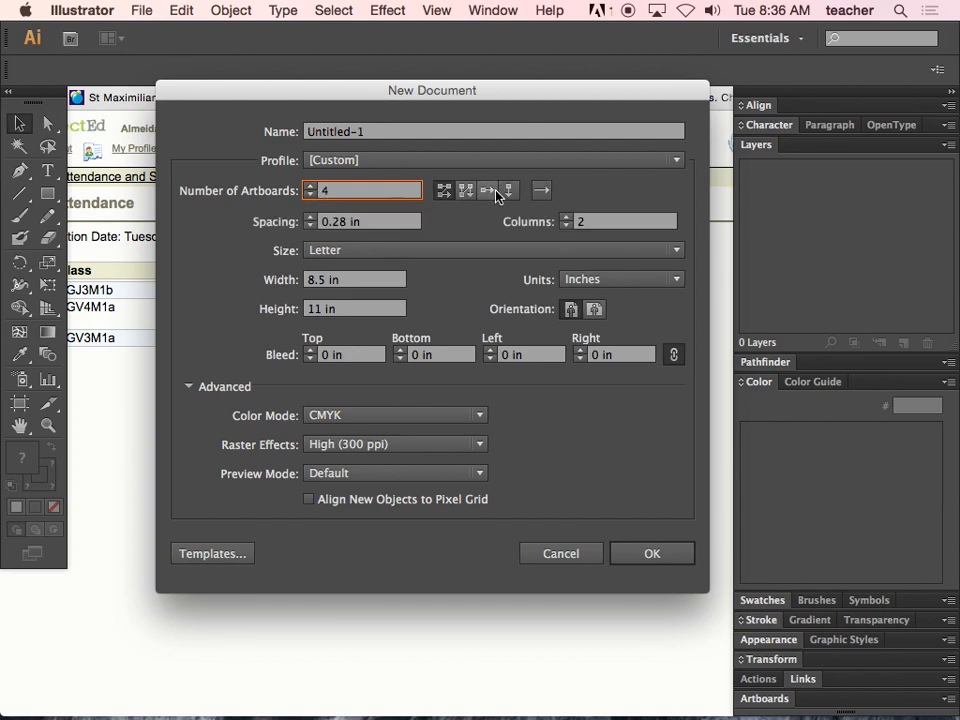
click(542, 192)
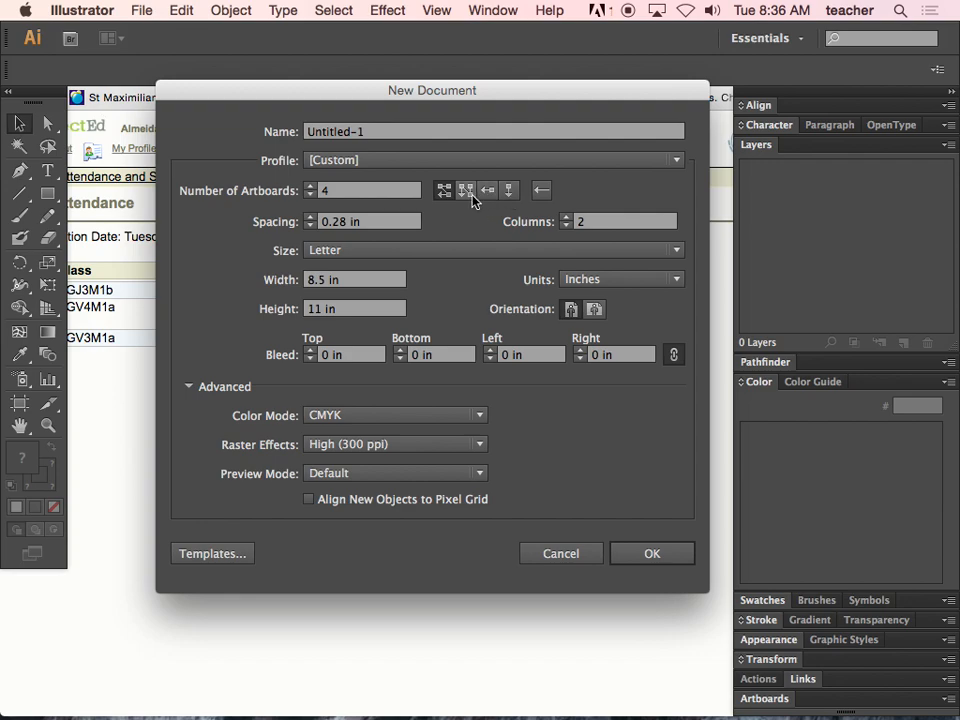
click(510, 192)
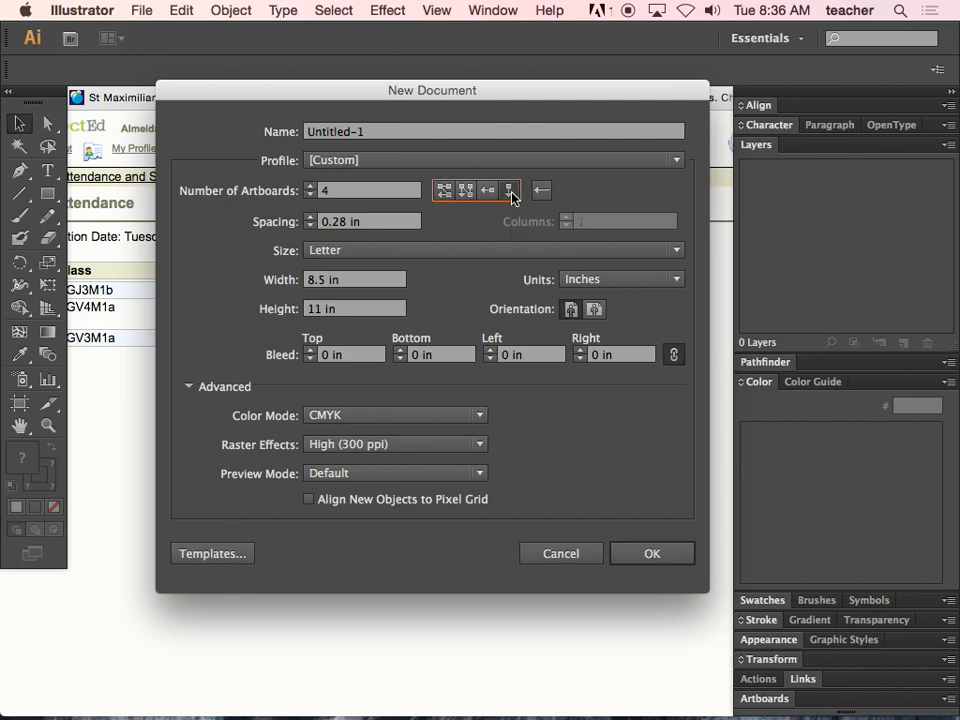
click(310, 187)
click(310, 188)
Set the spacing between the artboards to 2 in.
click(362, 222)
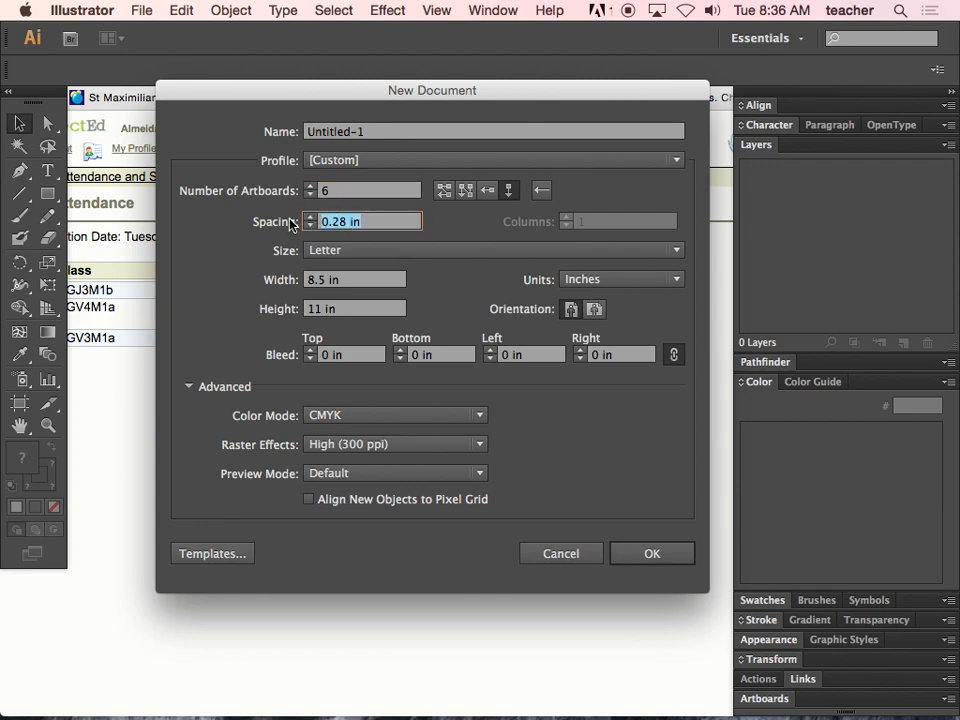
text(0.8 in)
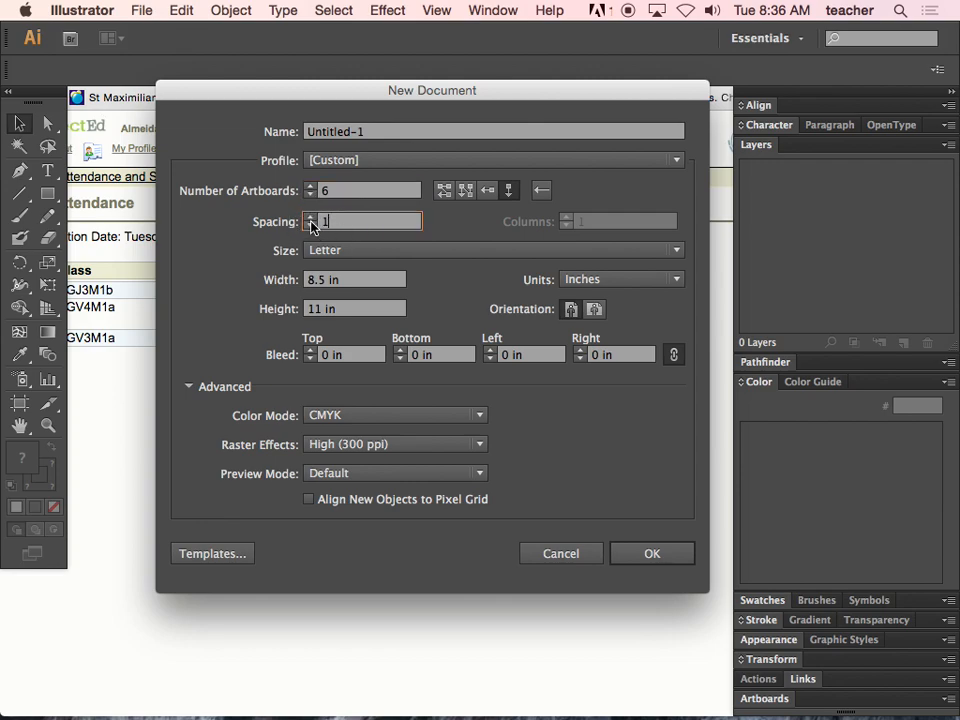
click(311, 223)
click(310, 218)
click(310, 218)
click(310, 218)
click(310, 218)
click(310, 218)
click(310, 218)
click(310, 218)
click(310, 218)
click(310, 218)
click(310, 218)
click(310, 218)
click(310, 218)
click(310, 218)
Raise the number of artboards to 10, arranged by column.
click(310, 187)
click(310, 187)
click(310, 187)
click(310, 187)
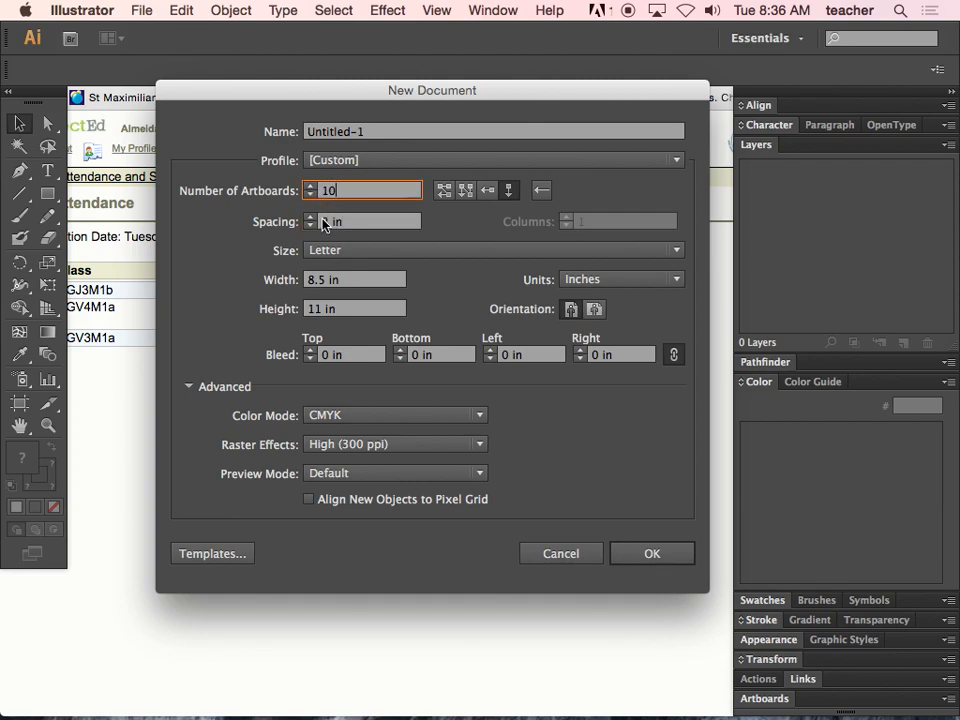
click(511, 192)
Choose CMYK as the color mode in the new document's advanced options.
click(188, 389)
click(188, 389)
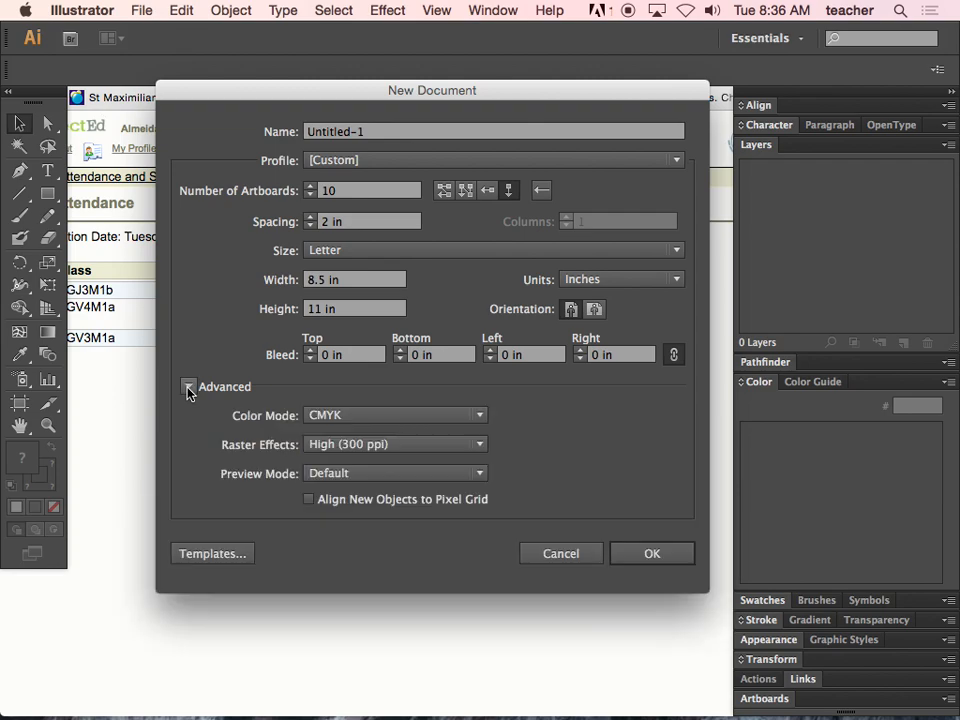
click(478, 416)
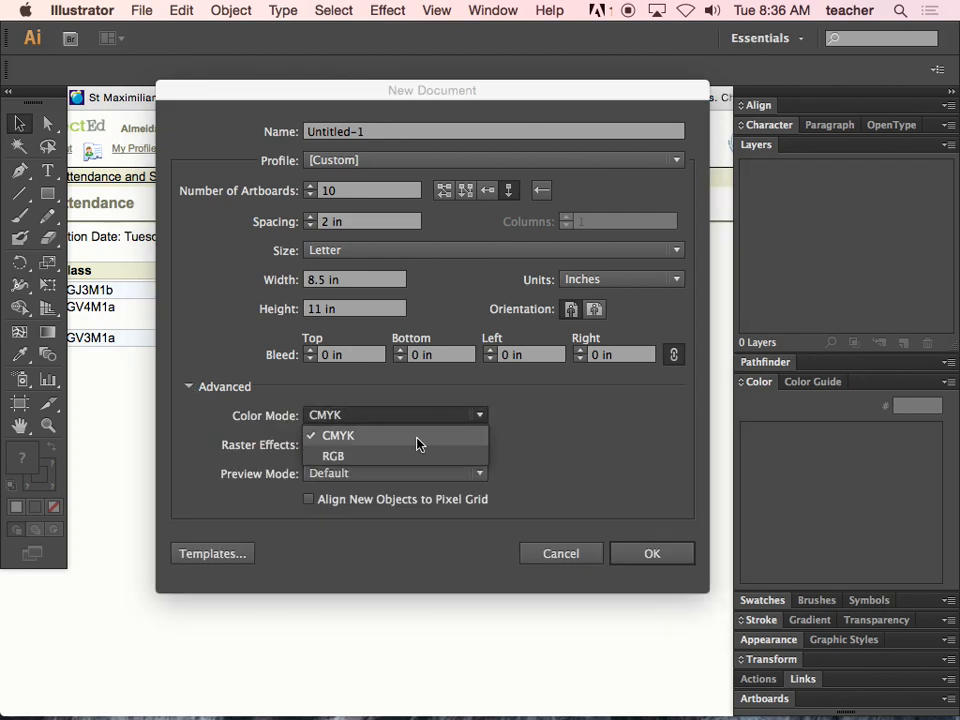
click(358, 438)
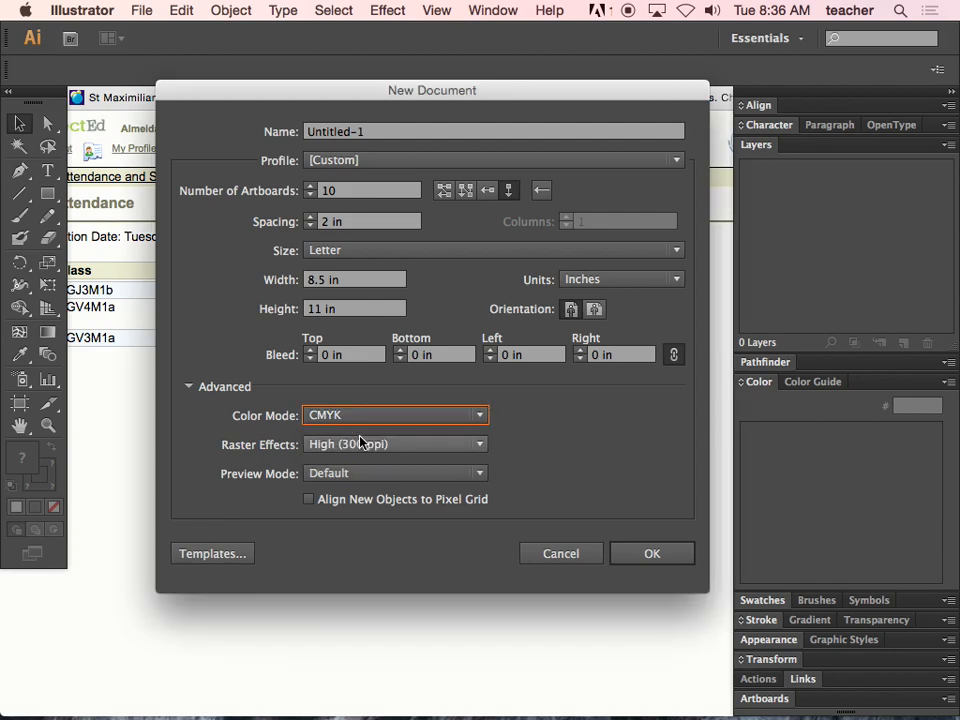
Keep the custom profile and column arrangement, and create the document.
click(397, 162)
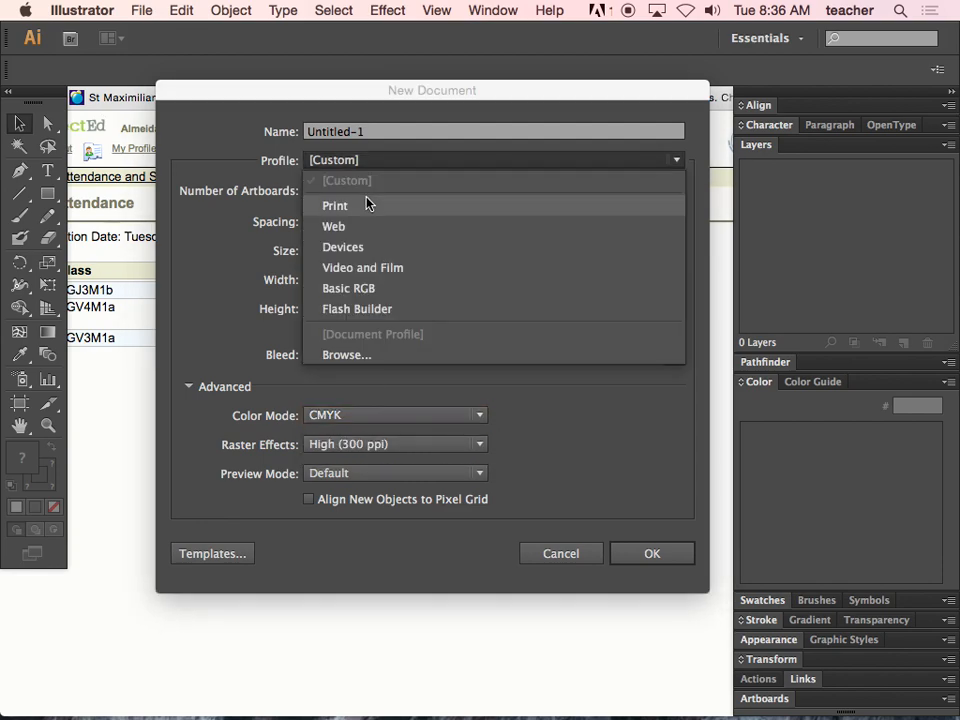
click(262, 186)
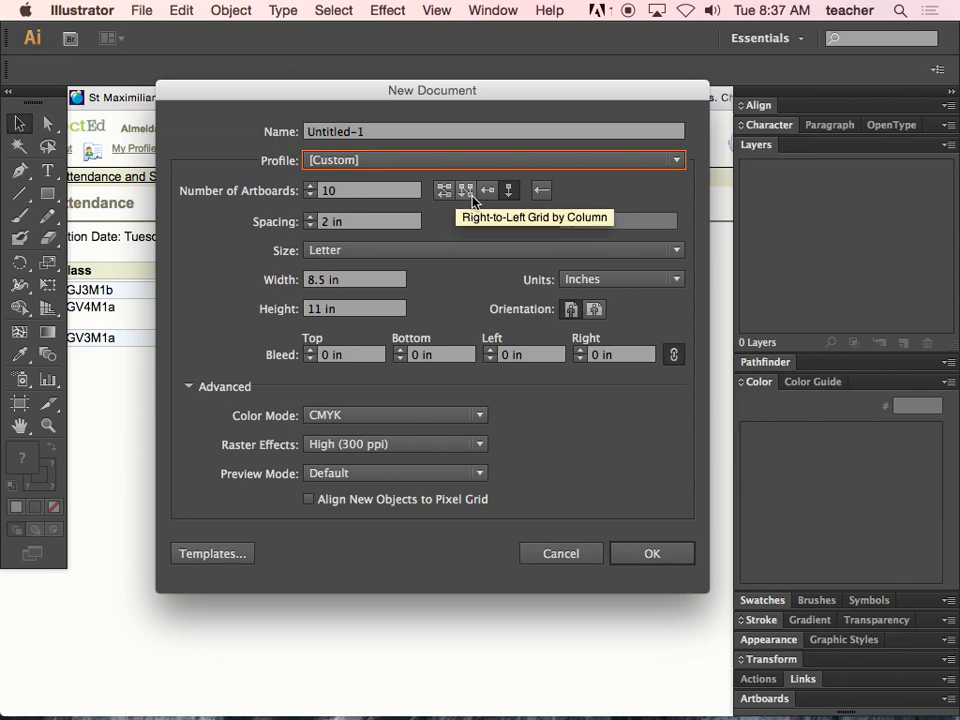
click(509, 194)
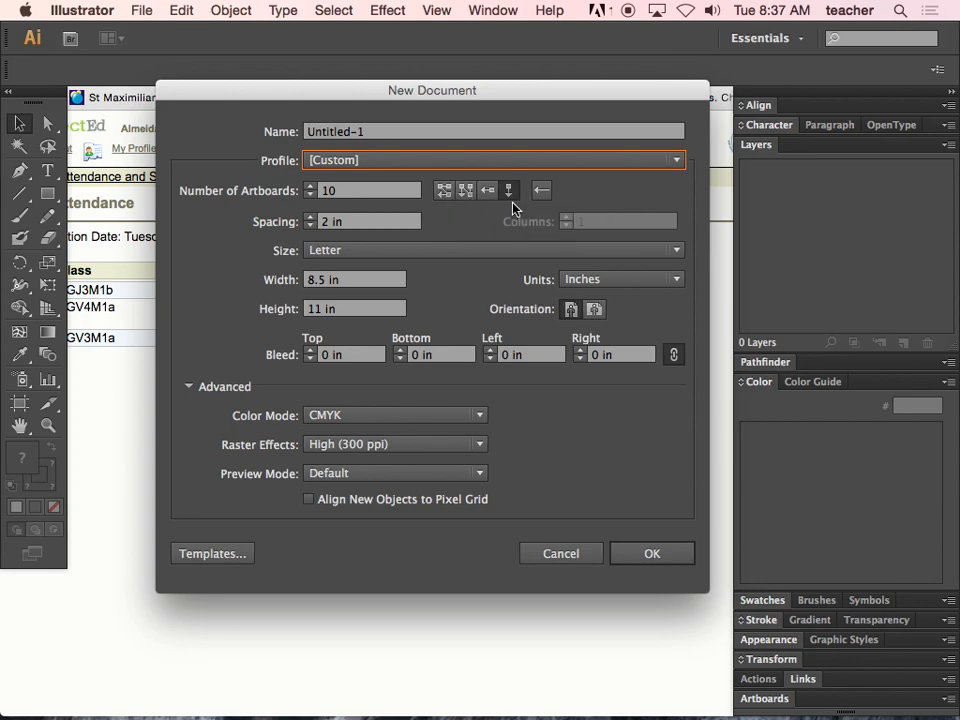
click(660, 556)
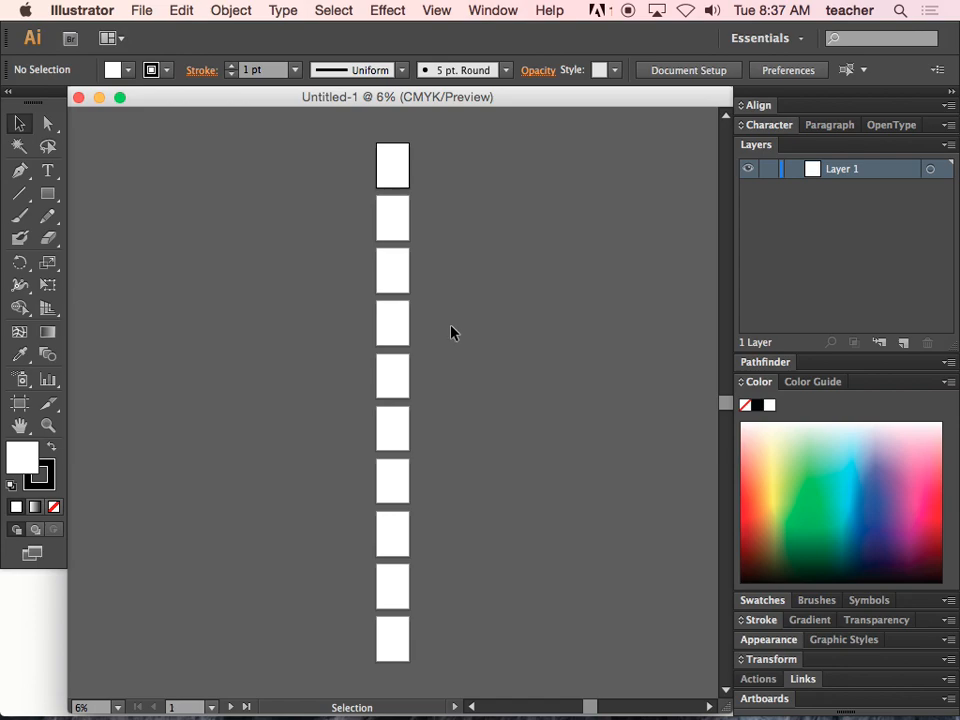
Switch to editing the document's artboards from Document Setup, and move Artboard 1 out to the left of the column.
click(143, 12)
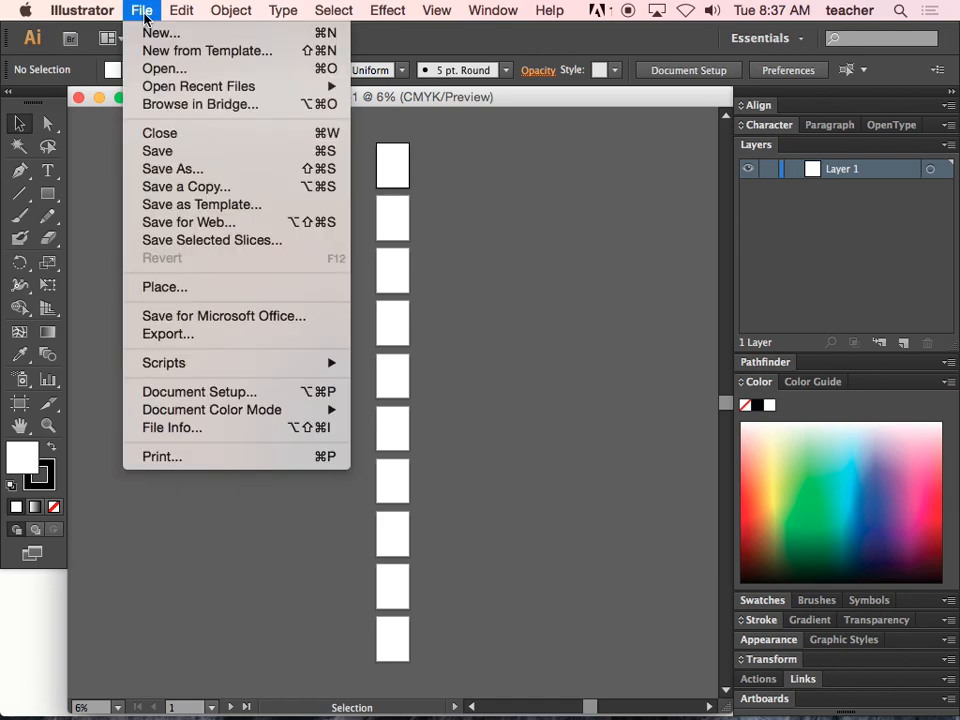
click(203, 391)
drag(358, 106, 487, 48)
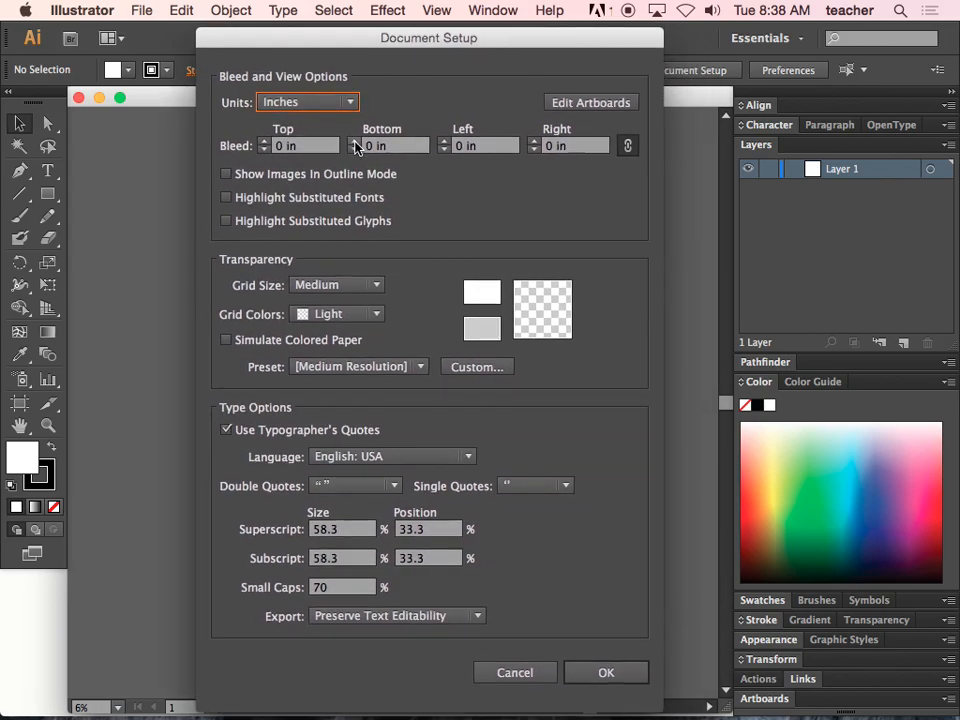
click(590, 103)
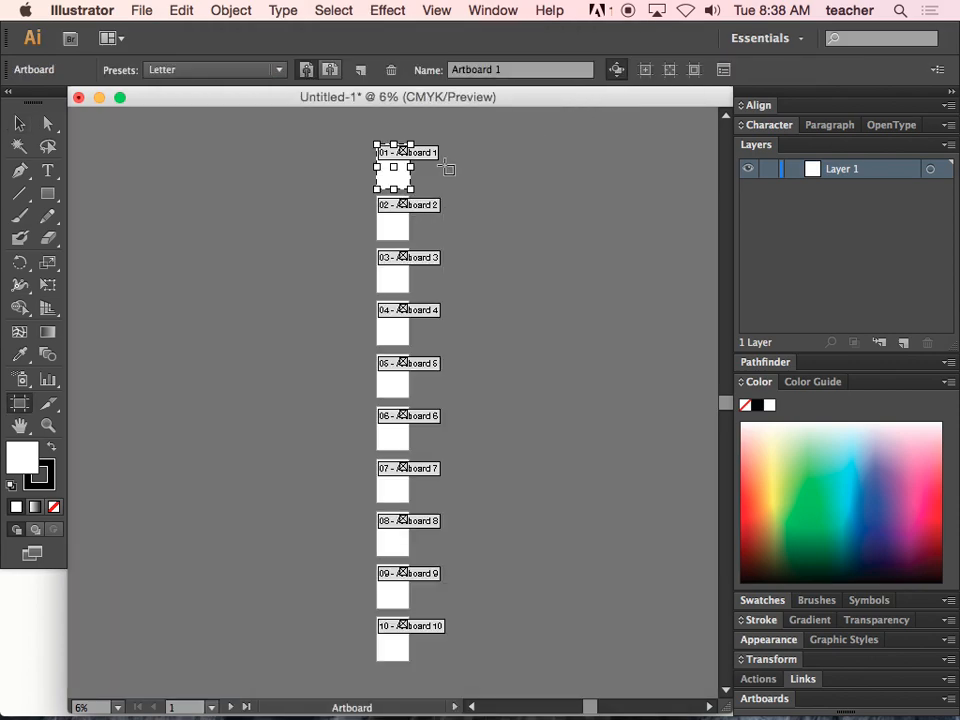
drag(398, 179, 226, 277)
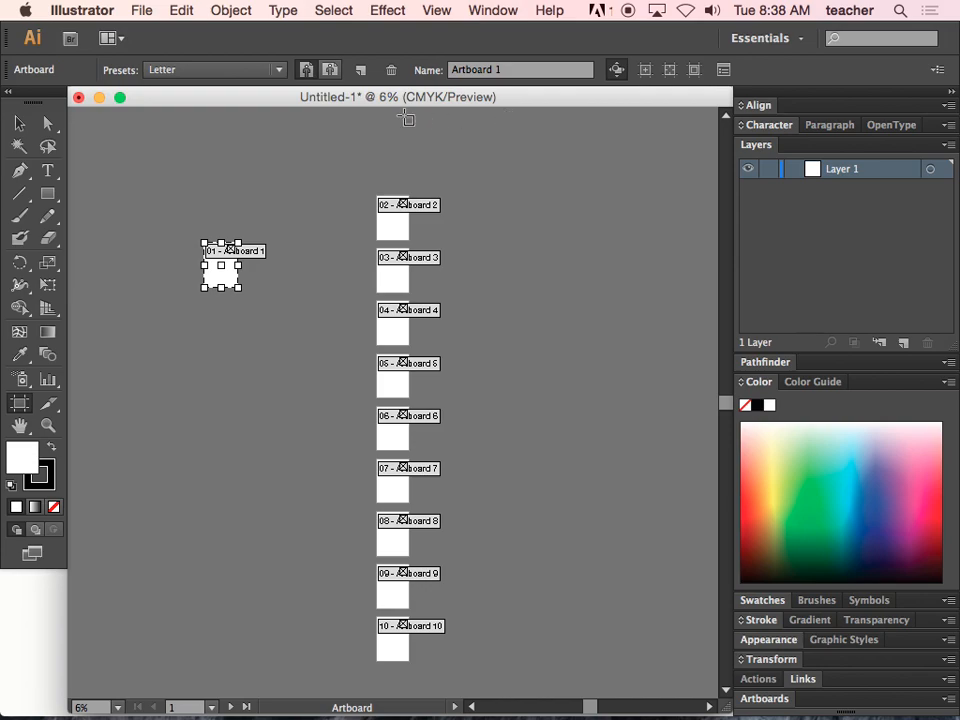
Change Artboard 1 to the Tabloid preset in landscape orientation.
click(278, 74)
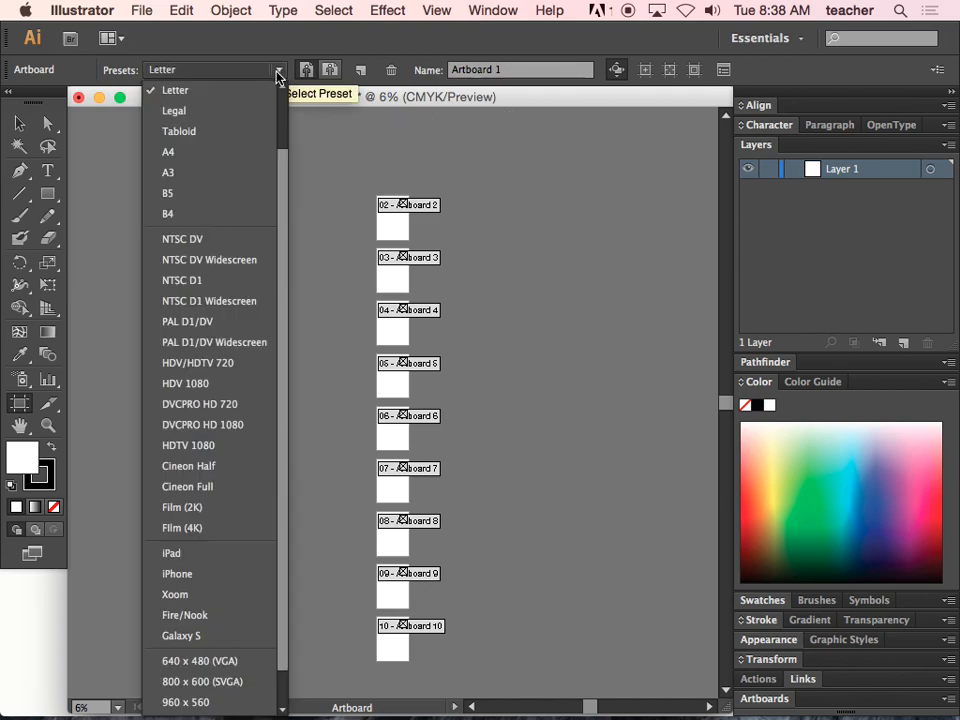
click(221, 131)
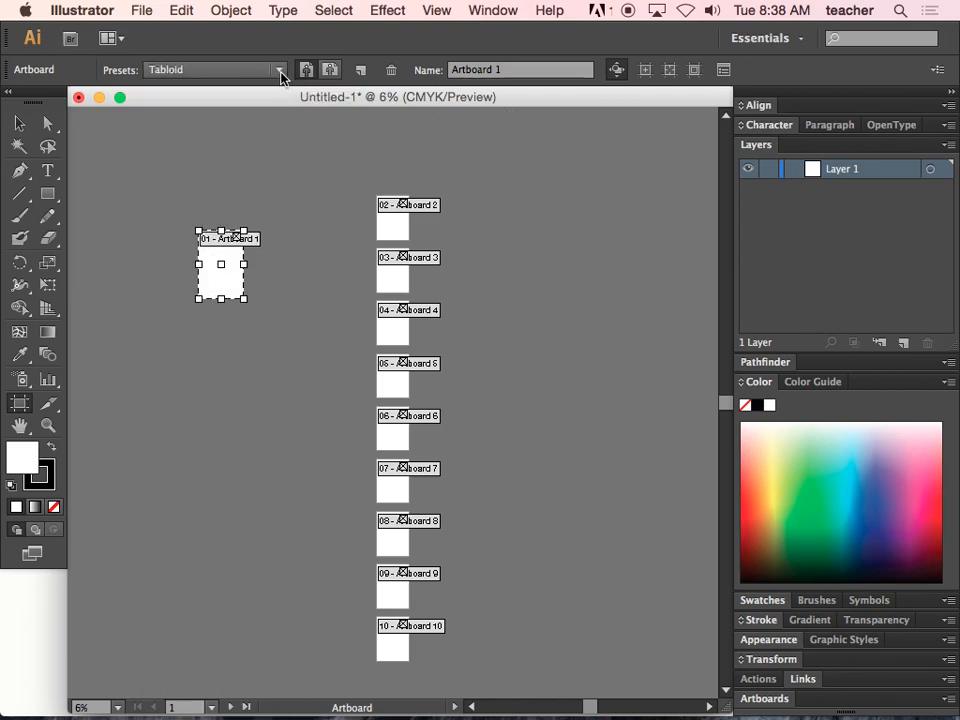
click(329, 72)
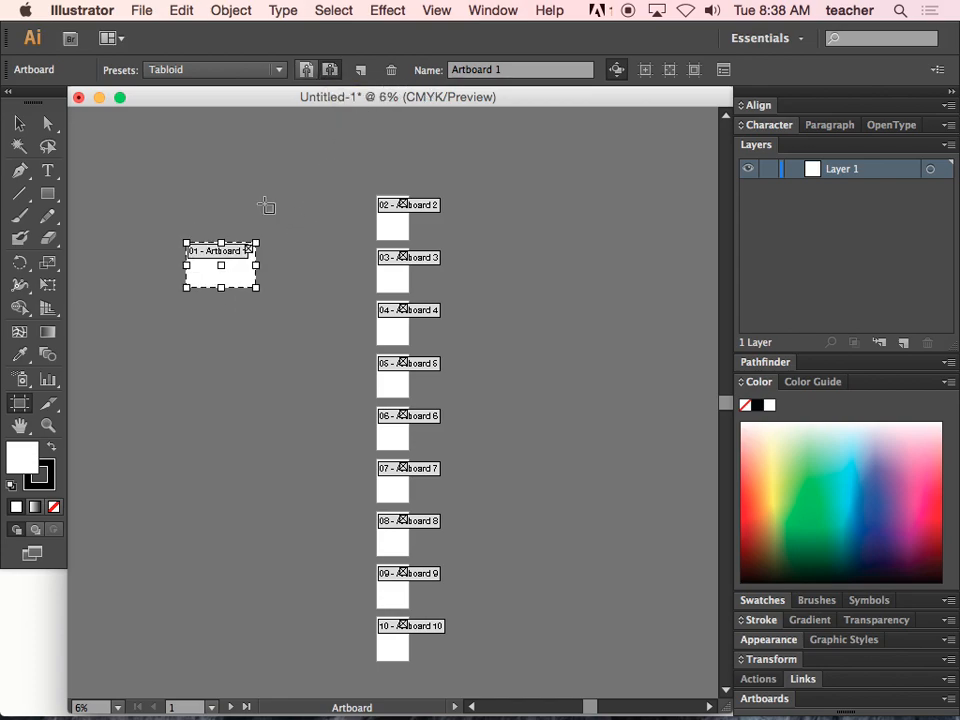
Leave artboard editing, then review the Document Setup options and dismiss them without changes.
click(20, 123)
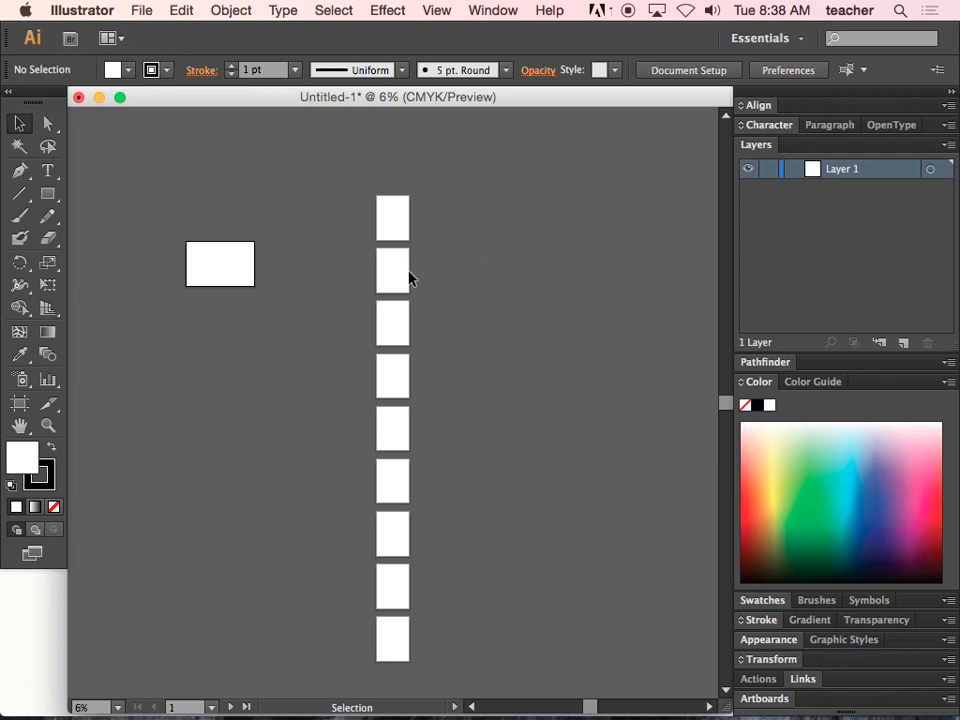
click(142, 11)
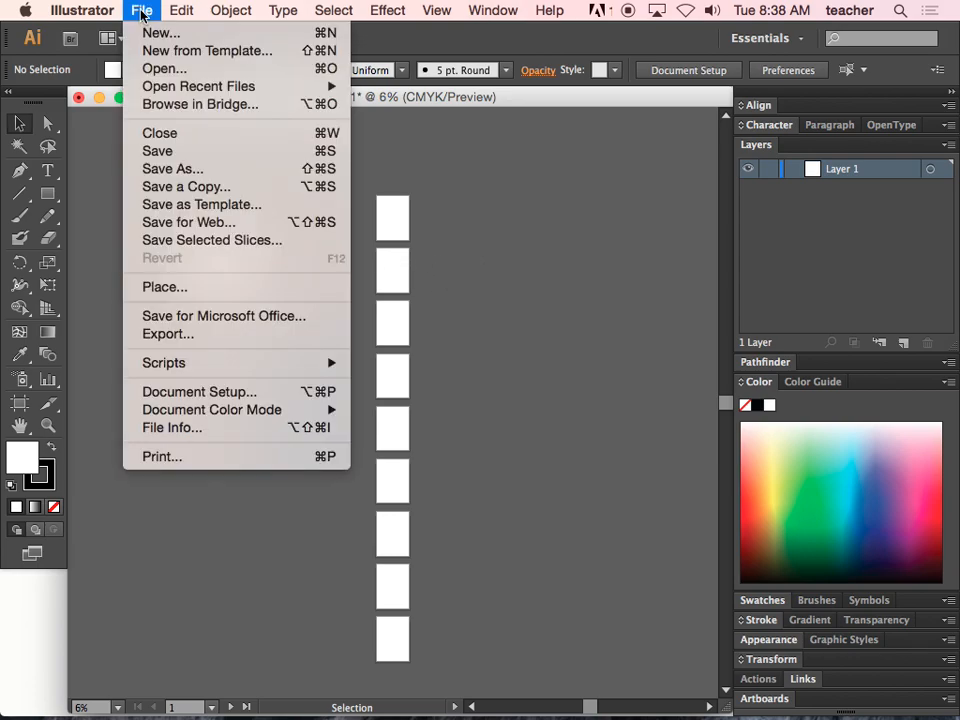
click(258, 394)
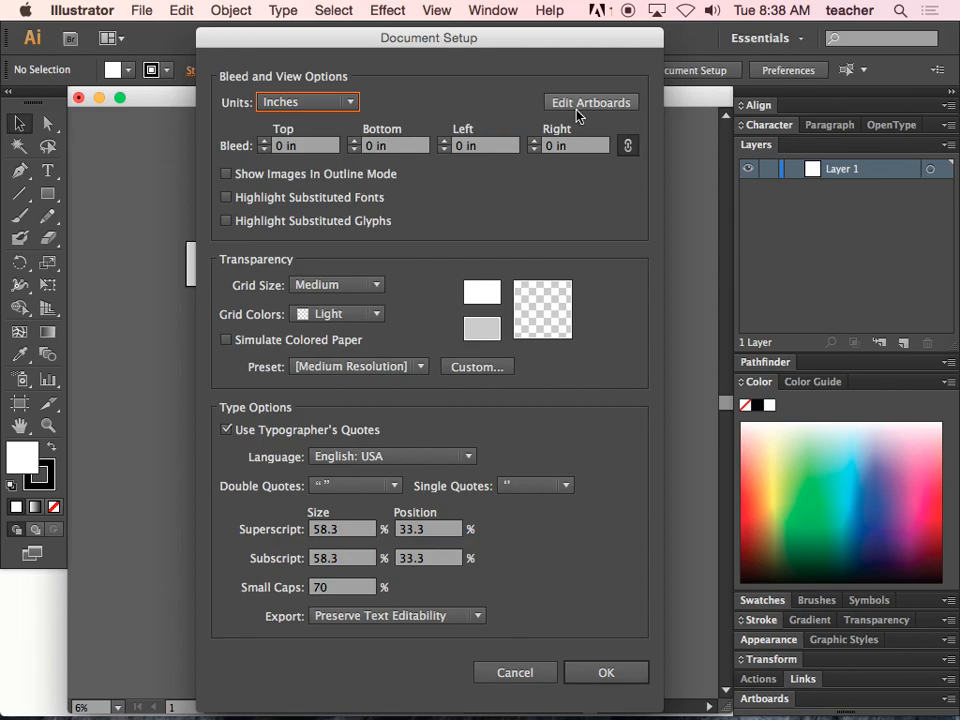
click(531, 674)
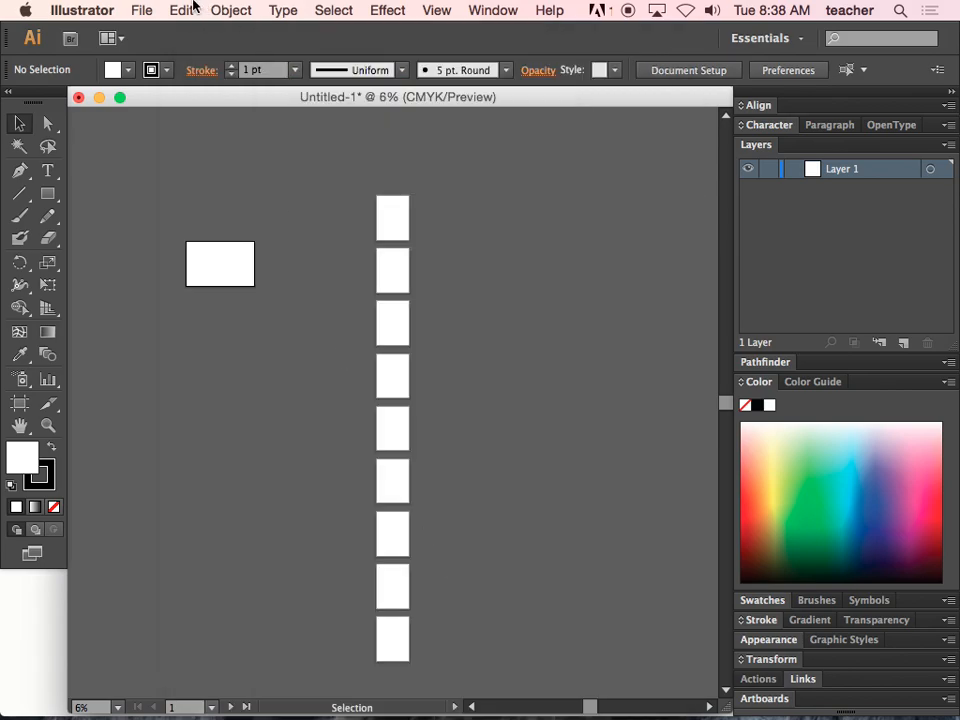
click(95, 12)
mouse_move(193, 17)
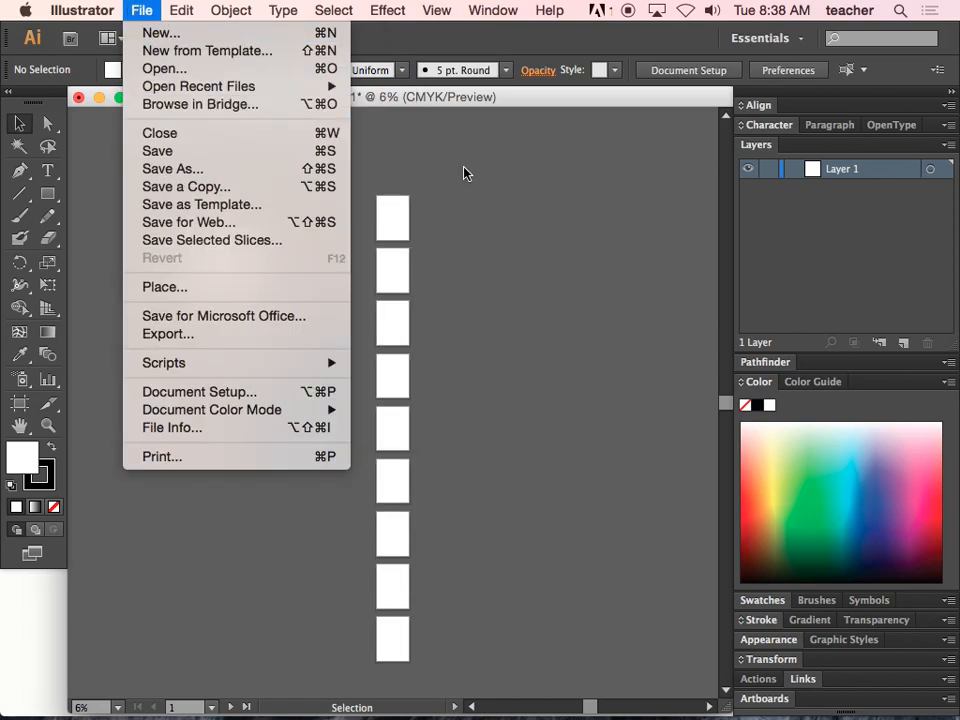
click(465, 171)
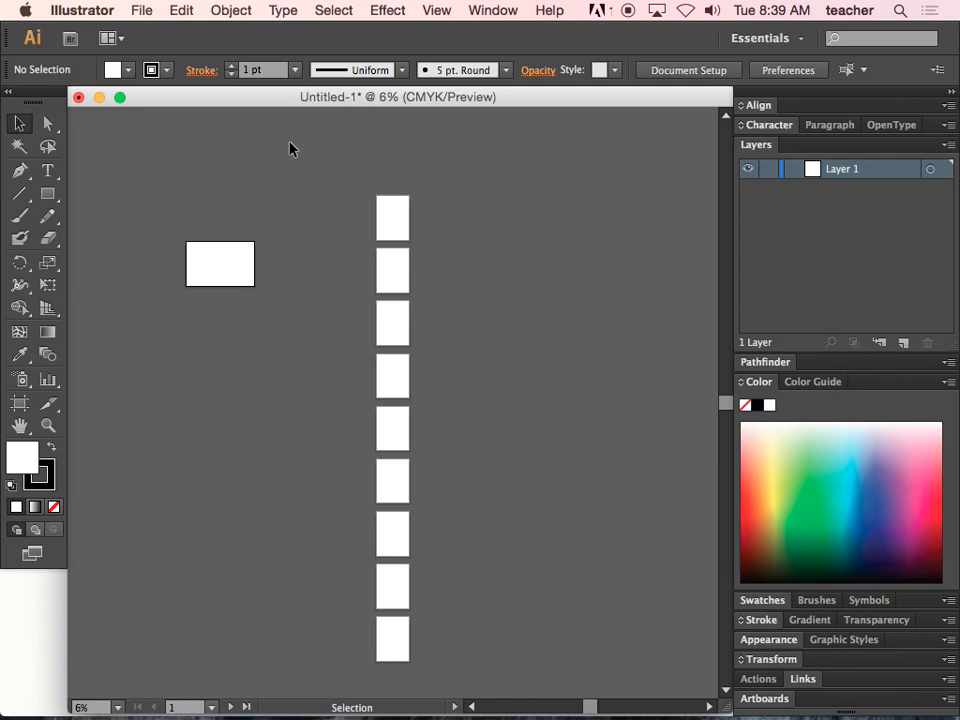
Pan the canvas so the separate landscape artboard sits near the middle, with the artboard column still in view.
key(space)
drag(213, 245, 506, 191)
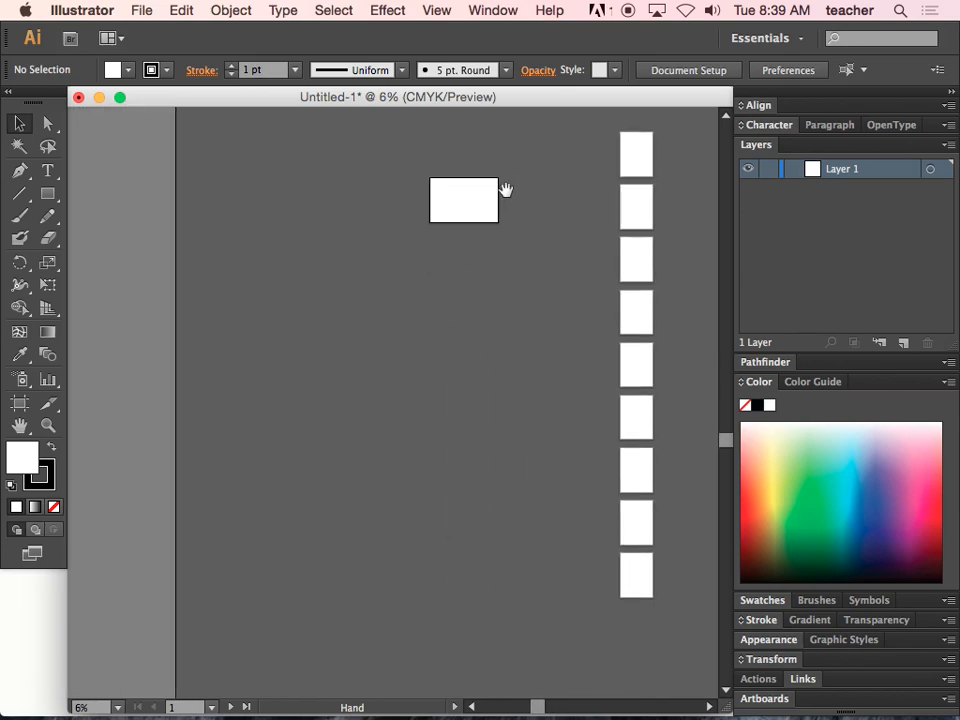
drag(484, 204, 409, 236)
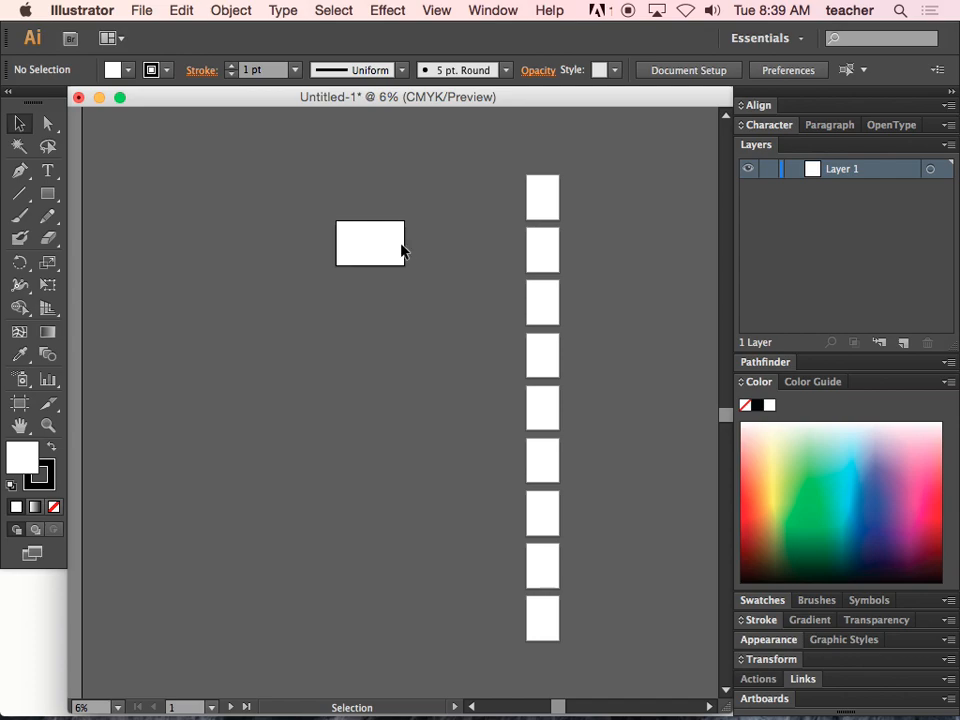
Zoom in closely on the landscape Tabloid artboard and fit it to the window.
key(space)
key(super)
key(super+space)
drag(326, 208, 423, 283)
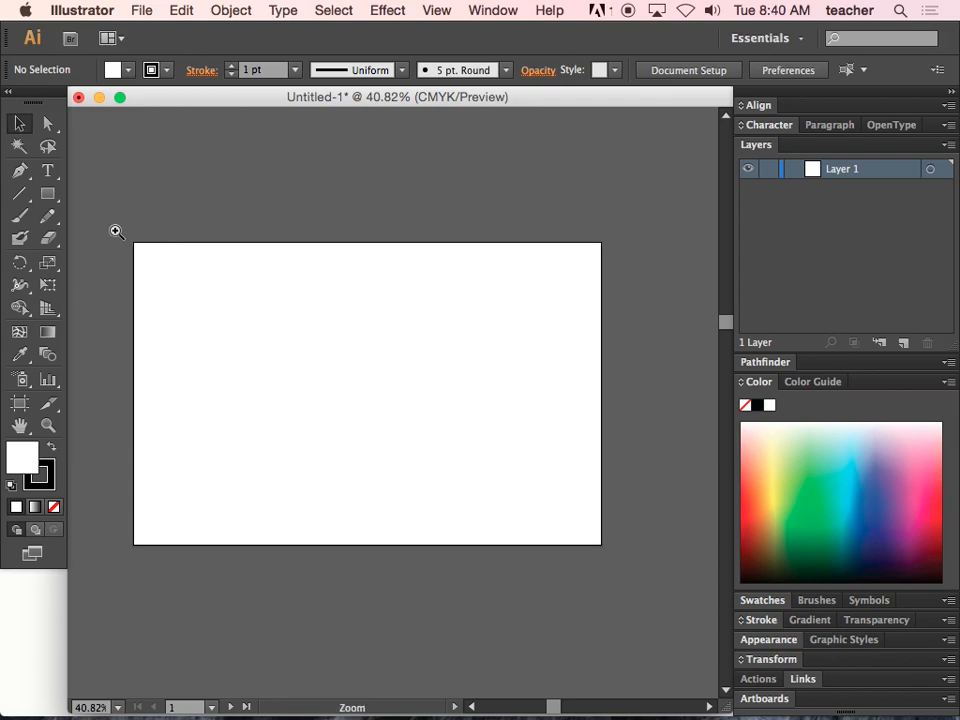
drag(116, 231, 625, 572)
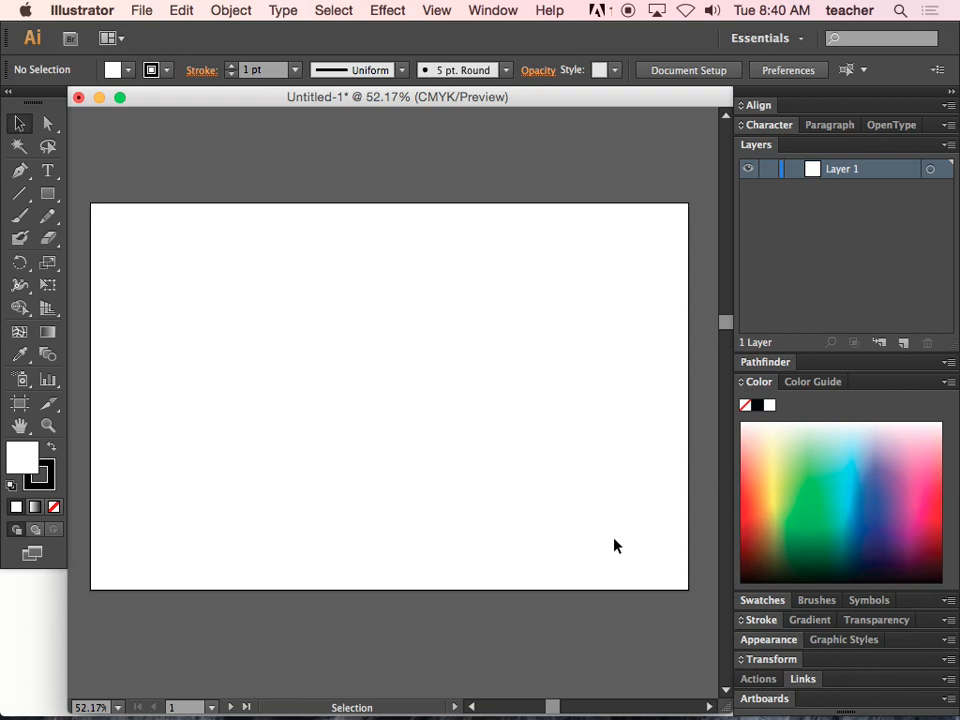
key(a)
key(super+0)
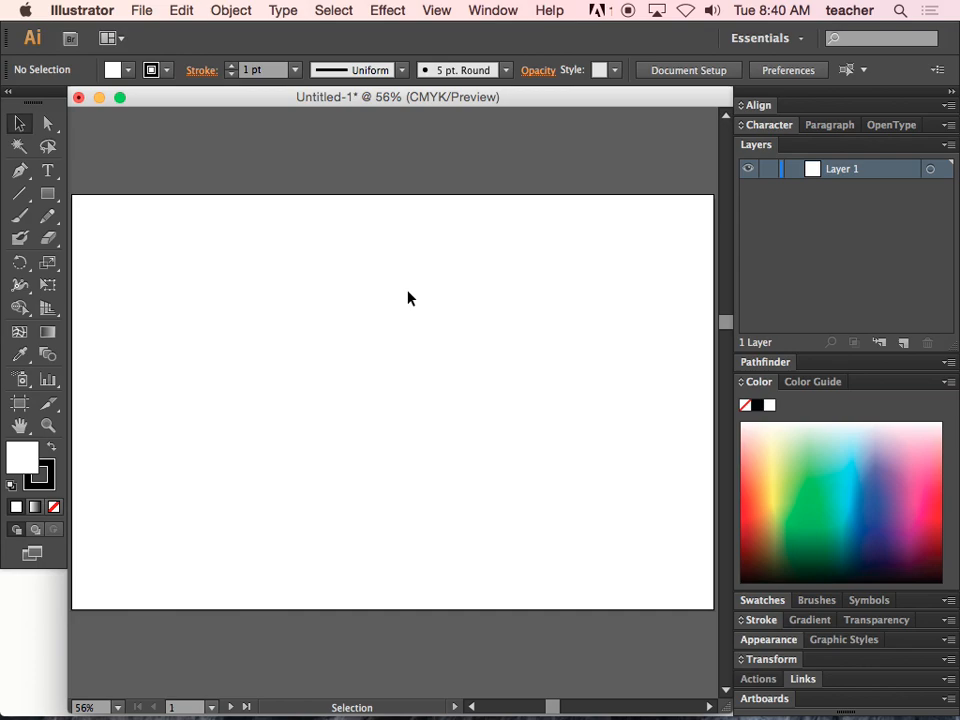
Zoom out in stages from the landscape artboard to 8.33% to view it beside the artboard column.
key(space)
key(super+space)
key(space)
key(super+space)
key(alt+super+space)
alt+super+click(338, 296)
alt+super+click(432, 364)
alt+super+click(405, 426)
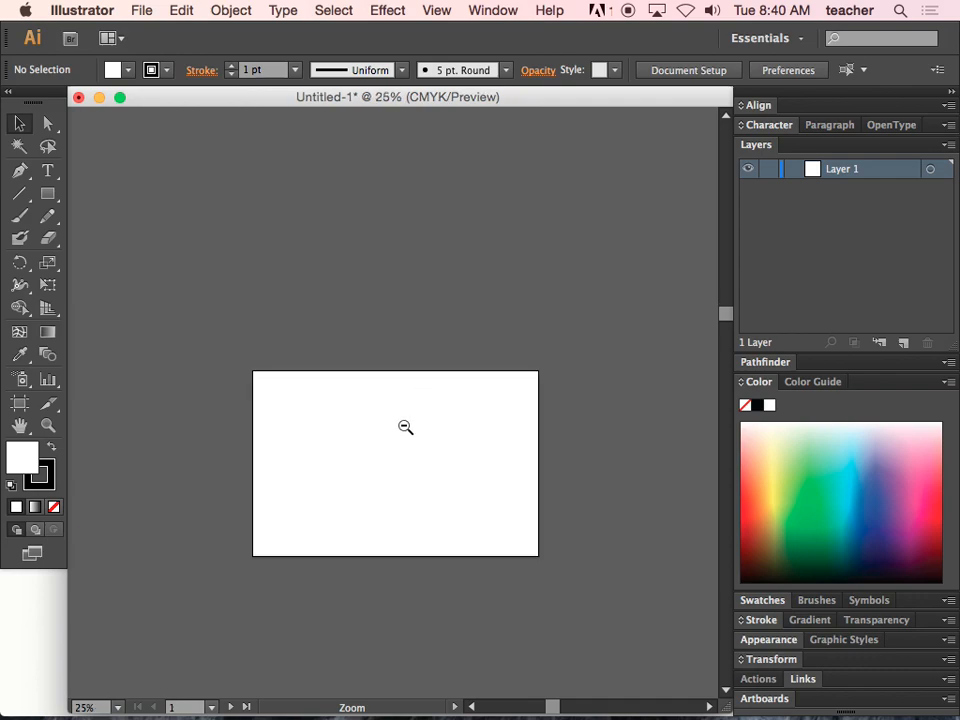
alt+super+click(387, 445)
alt+super+click(385, 426)
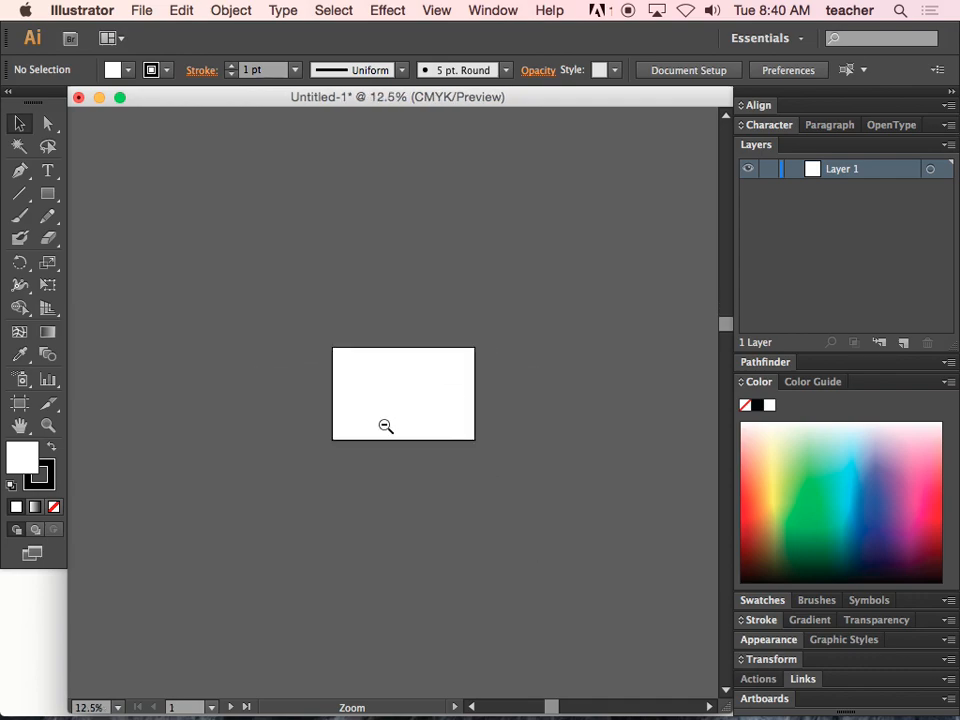
key(space)
key(super+space)
key(alt)
alt+click(393, 372)
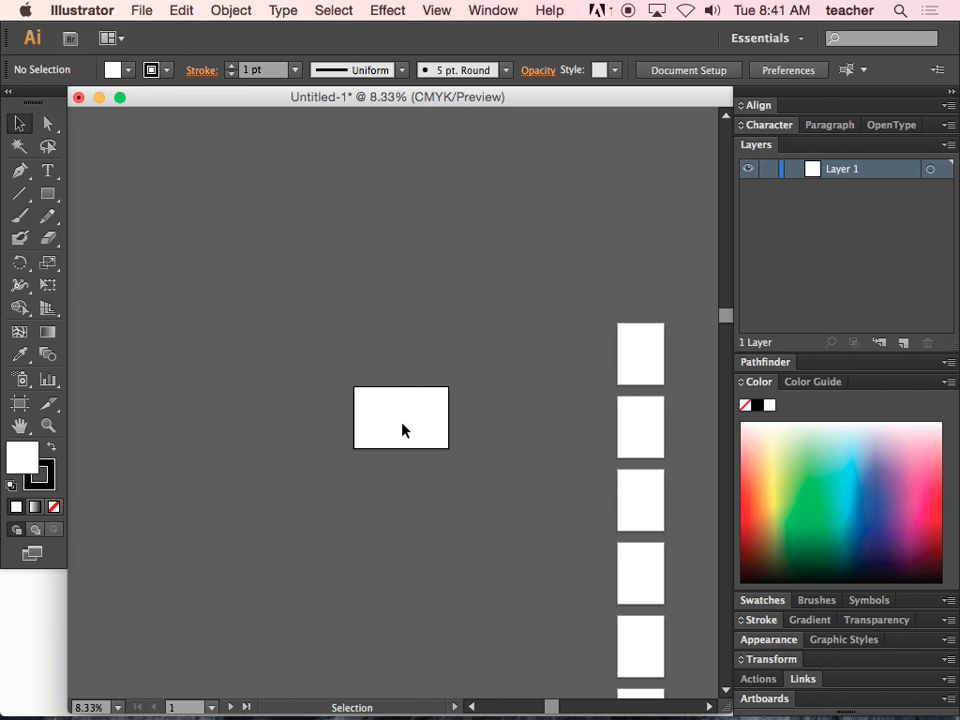
Zoom in and out repeatedly to inspect the portrait artboards in the column, finishing at 50% magnification.
key(super+minus)
key(super+minus)
key(super+minus)
key(super+equal)
key(super+equal)
key(super+equal)
key(super+equal)
key(super+equal)
key(super+equal)
key(super+equal)
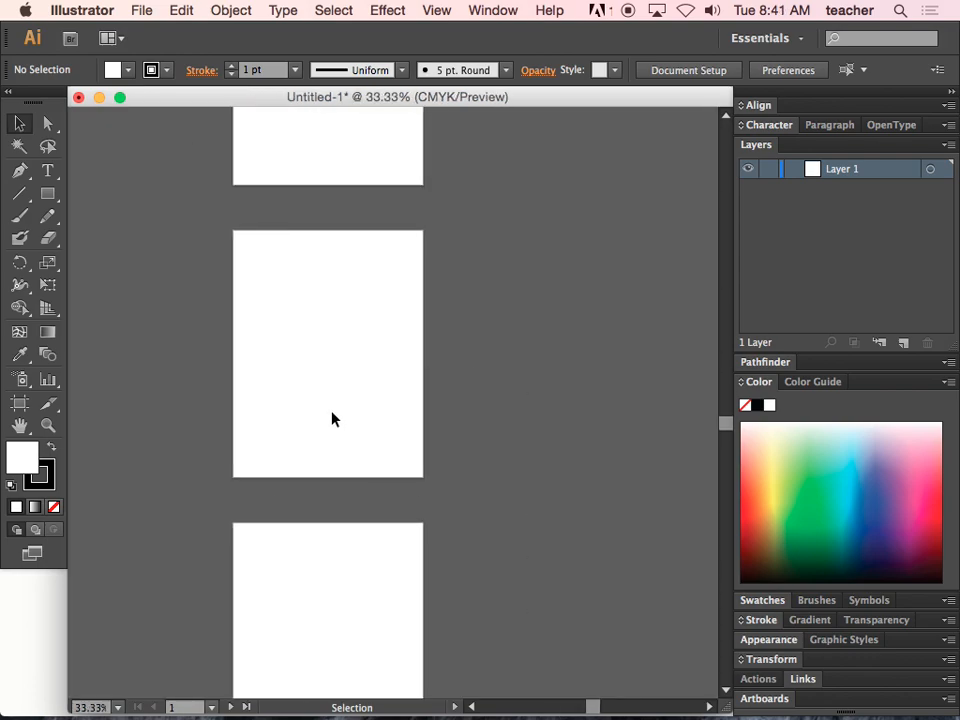
key(super+equal)
key(super+equal)
key(super+minus)
key(super+minus)
key(super+equal)
key(super+equal)
key(super+minus)
key(super+minus)
key(super+minus)
key(super+equal)
key(super+equal)
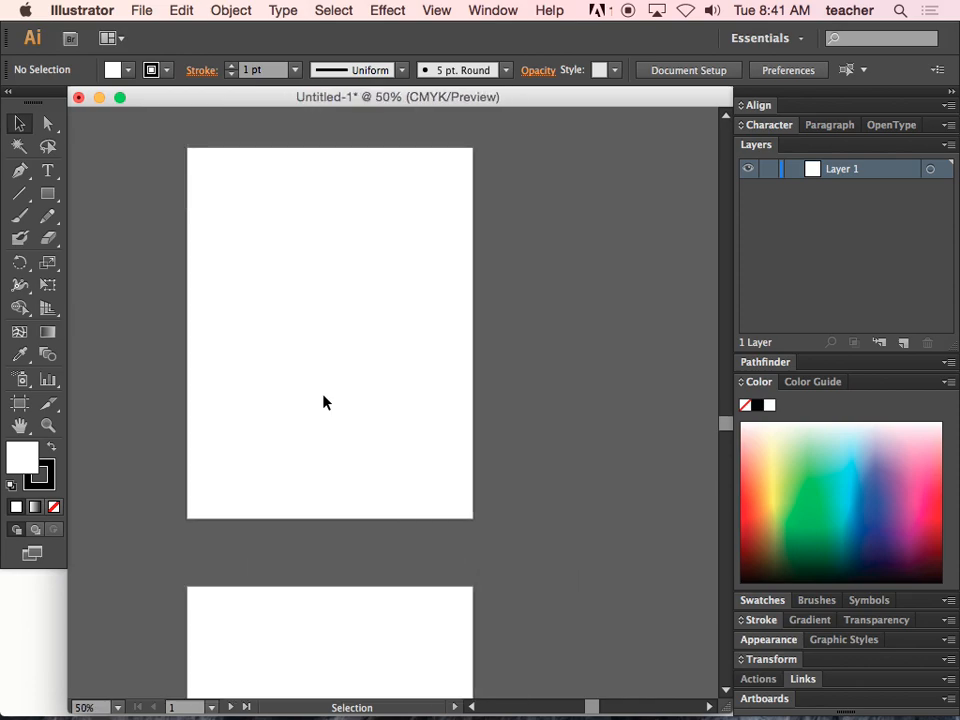
key(super+equal)
key(super+minus)
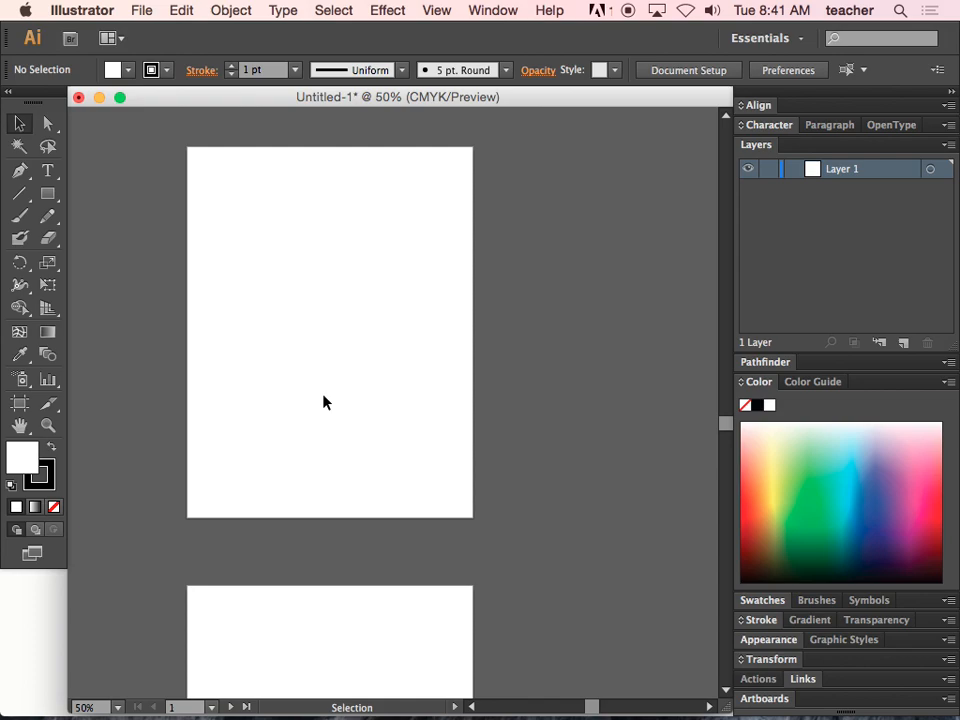